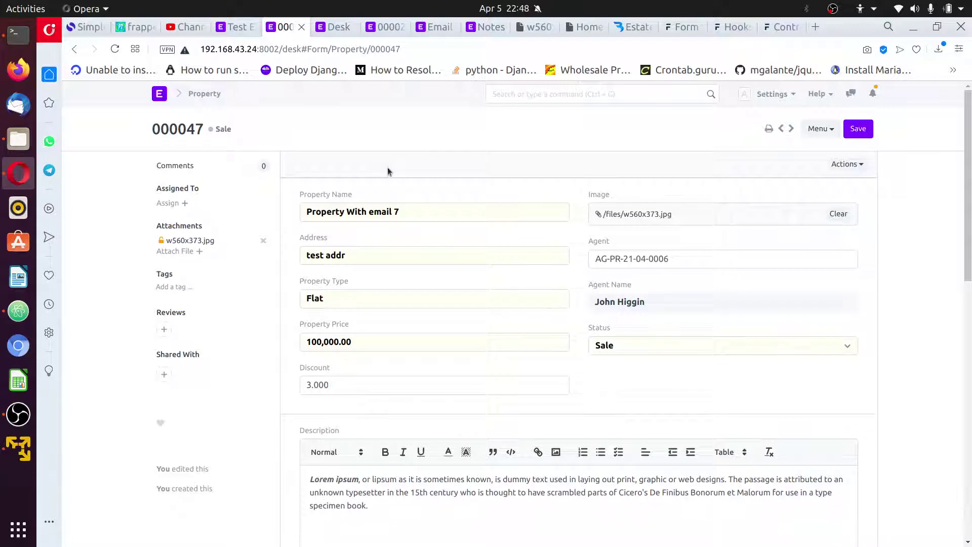
- From Desk Home, search 'desk' in the awesome bar to open the Desk Page list
{"action": "left_click", "coordinate": [161, 97]}
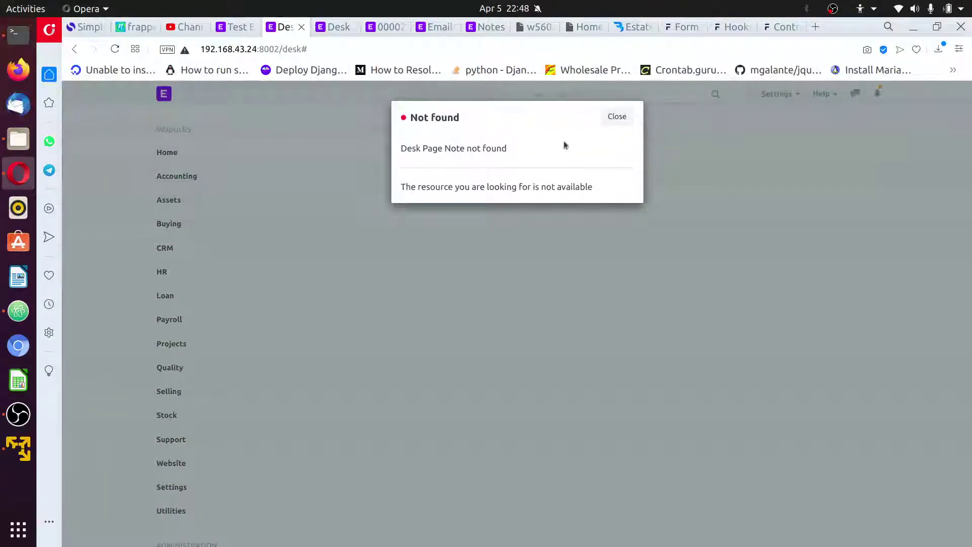
{"action": "left_click", "coordinate": [619, 116]}
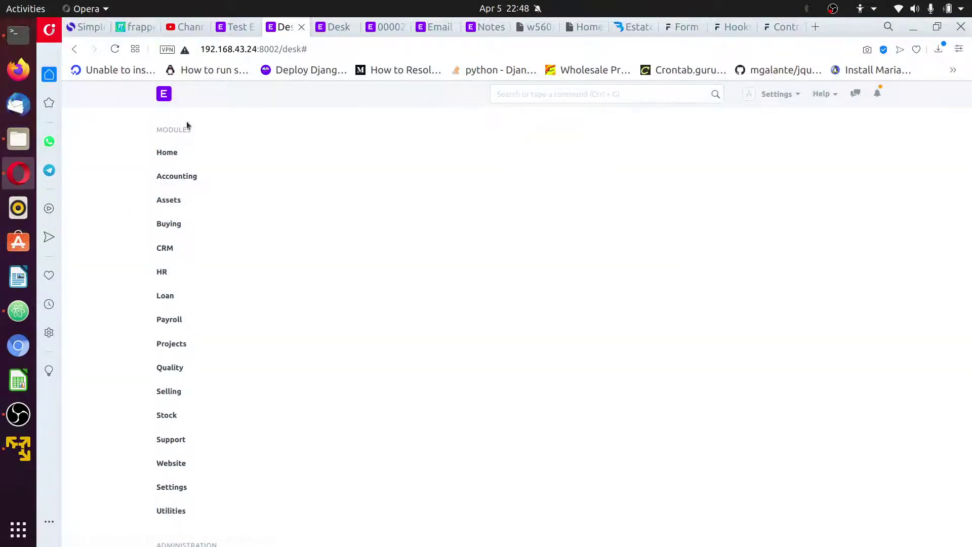
{"action": "left_click", "coordinate": [164, 153]}
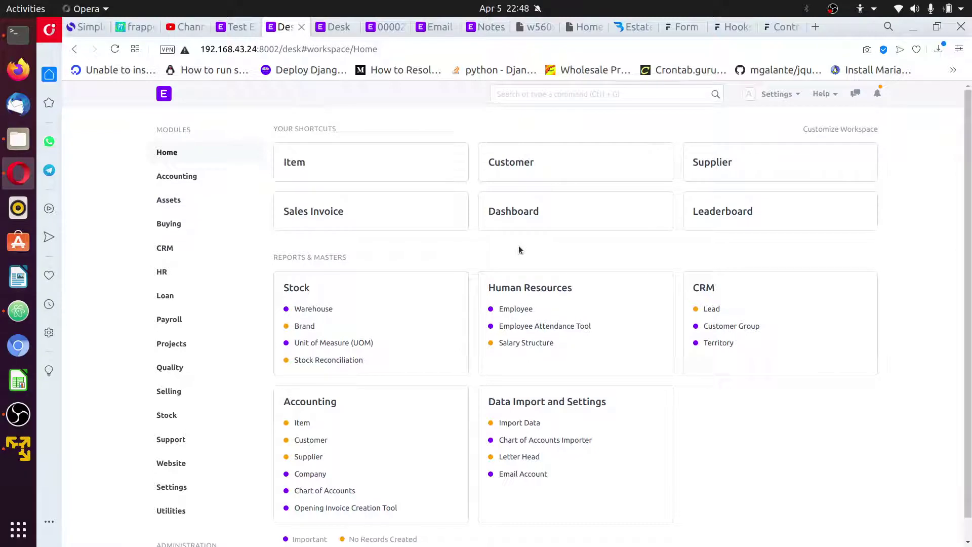
{"action": "left_click", "coordinate": [570, 96]}
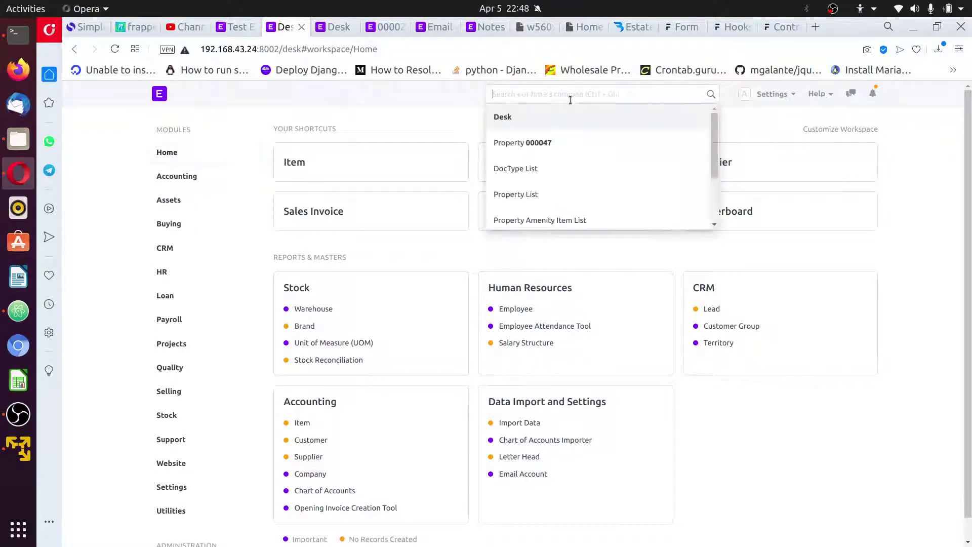
{"action": "type", "text": "desk"}
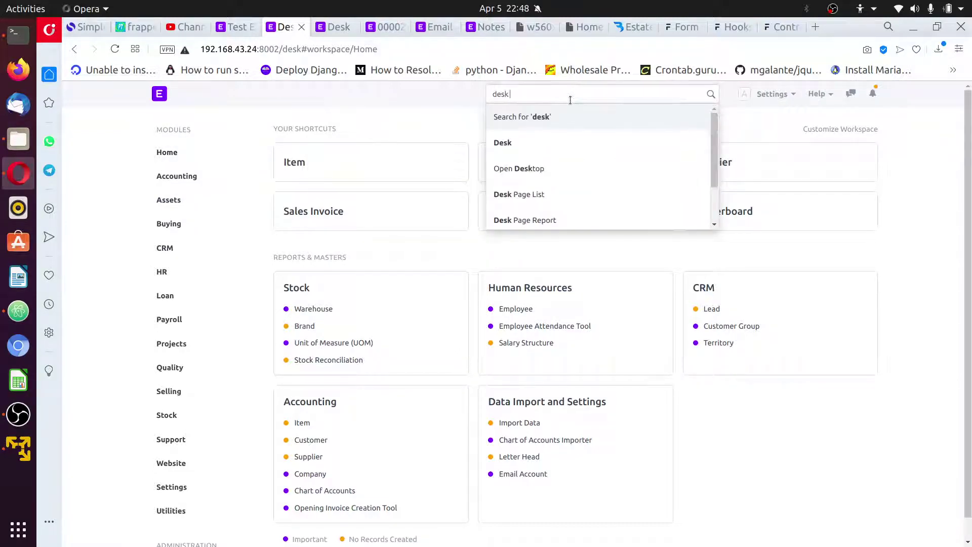
{"action": "left_click", "coordinate": [510, 194]}
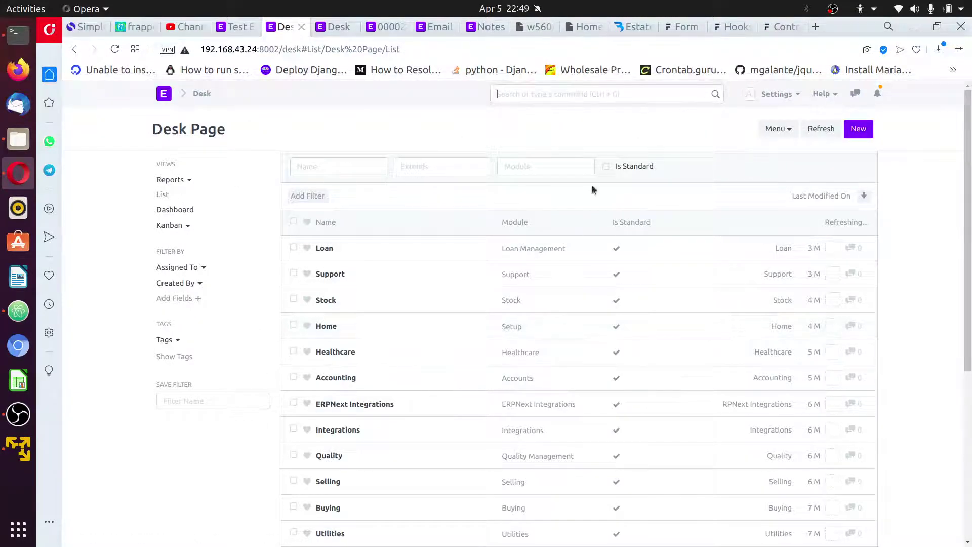
- In the second terminal, open sites/dev.local/site_config.json in nano and confirm developer_mode is 1
{"action": "left_click", "coordinate": [4, 38]}
{"action": "left_click", "coordinate": [704, 51]}
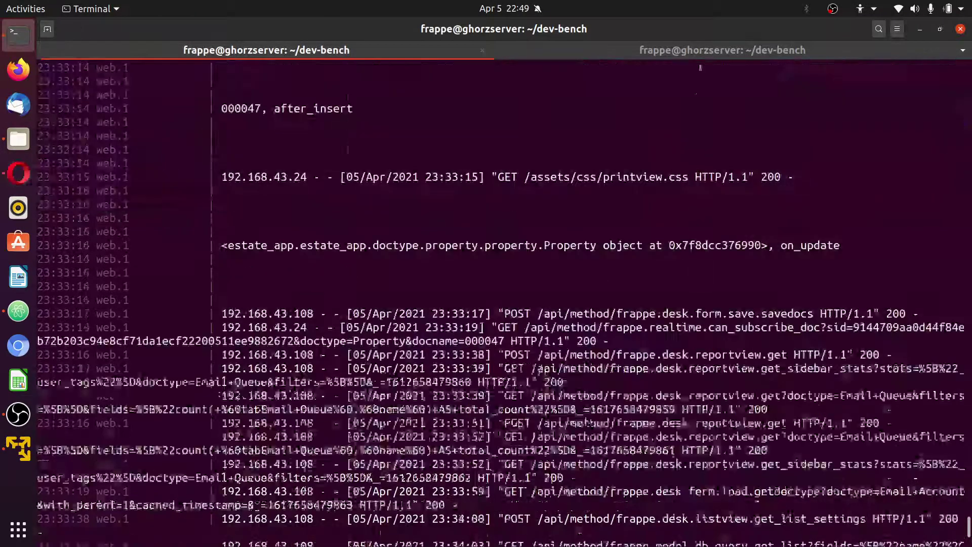
{"action": "type", "text": "clea"}
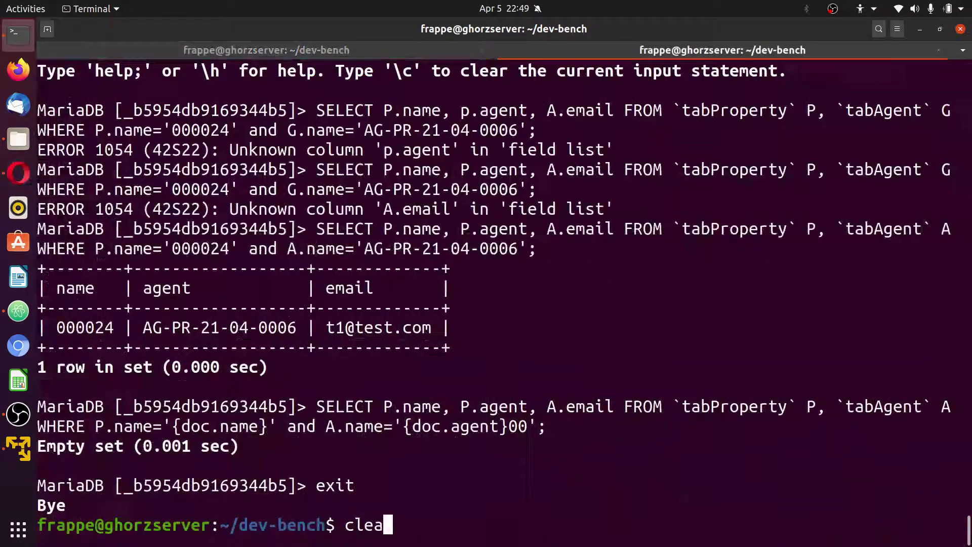
{"action": "type", "text": "r"}
{"action": "key", "text": "Return"}
{"action": "type", "text": "nano "}
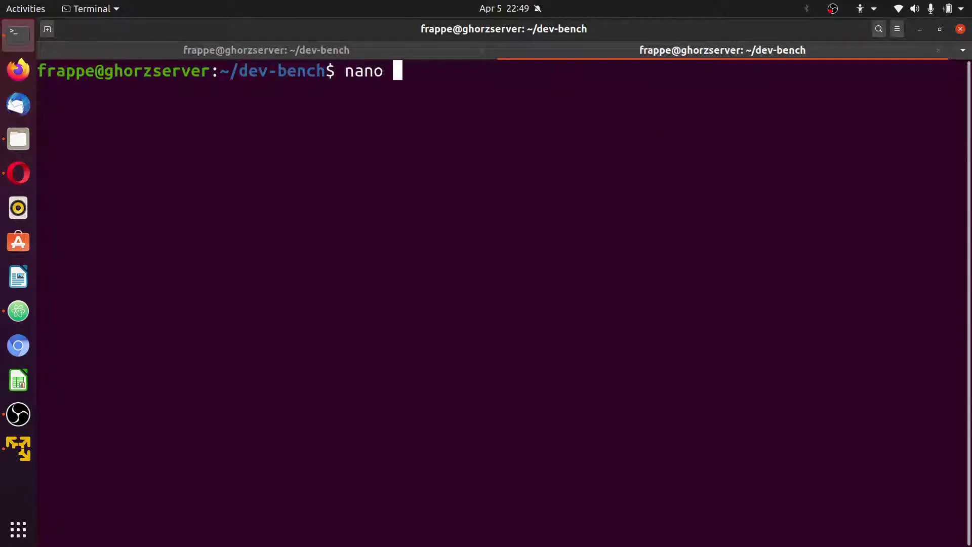
{"action": "type", "text": "sites/"}
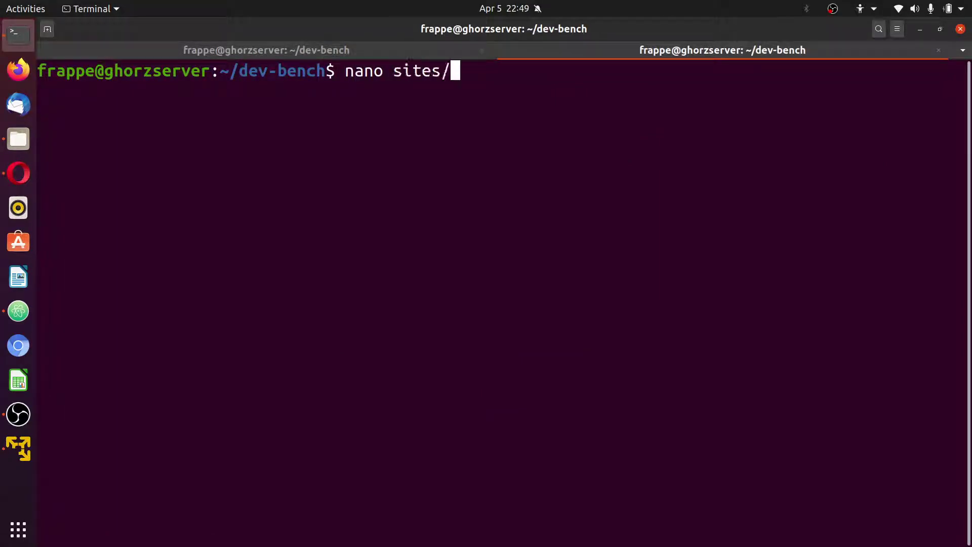
{"action": "type", "text": "dev.local/si"}
{"action": "key", "text": "Tab"}
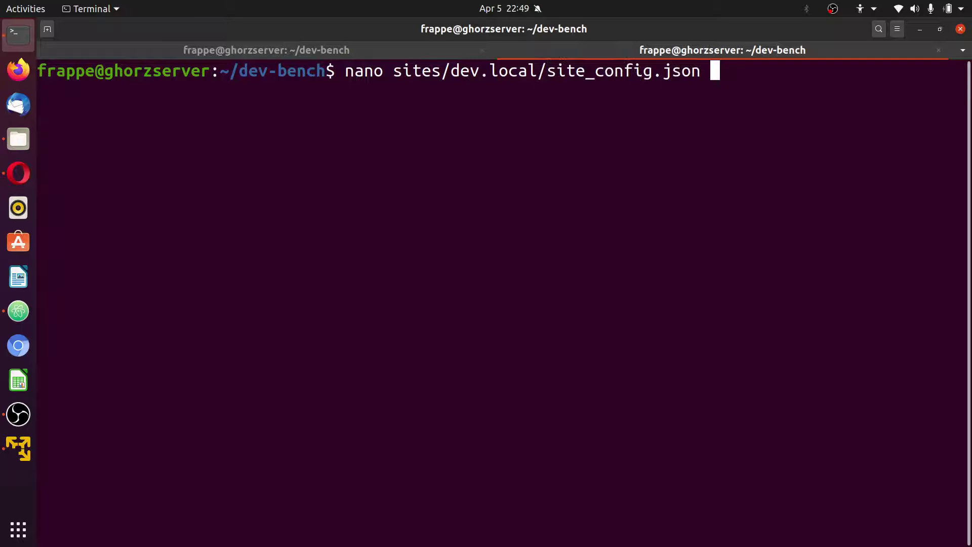
{"action": "key", "text": "Return"}
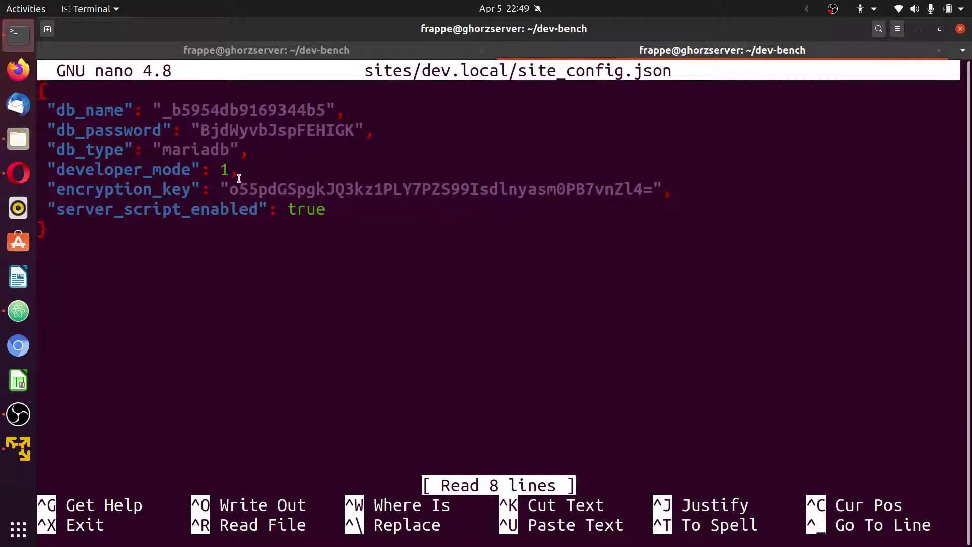
{"action": "left_click_drag", "start_coordinate": [239, 173], "coordinate": [60, 175]}
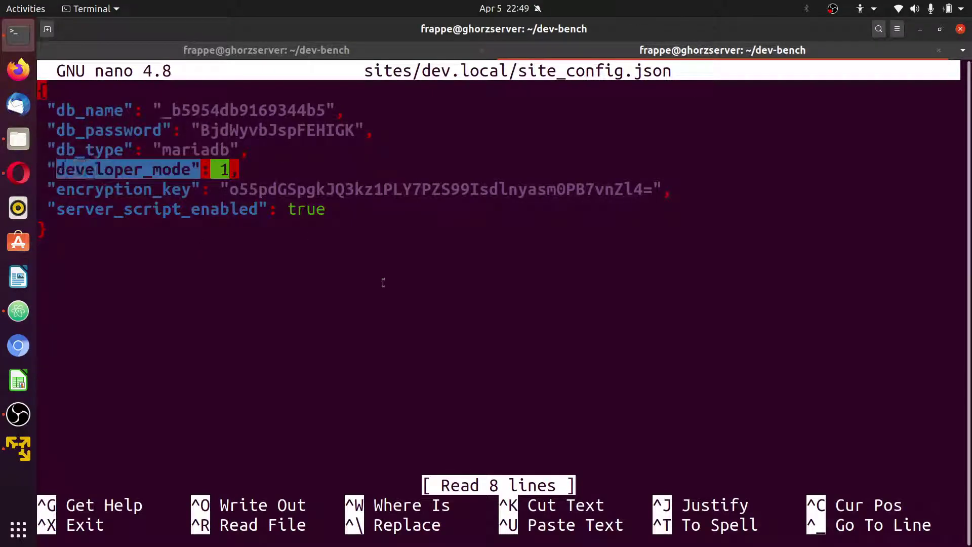
{"action": "key", "text": "ctrl+x"}
{"action": "left_click", "coordinate": [18, 174]}
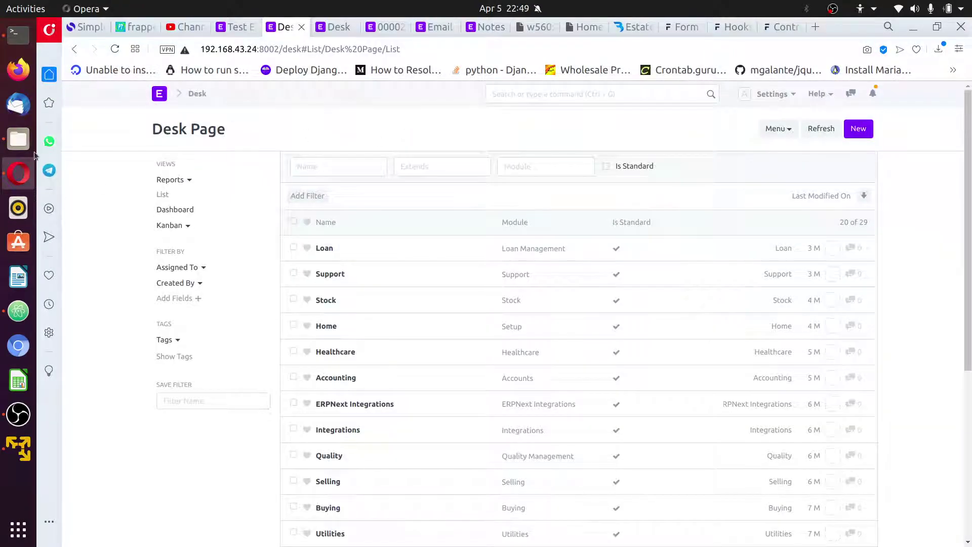
{"action": "left_click", "coordinate": [19, 310]}
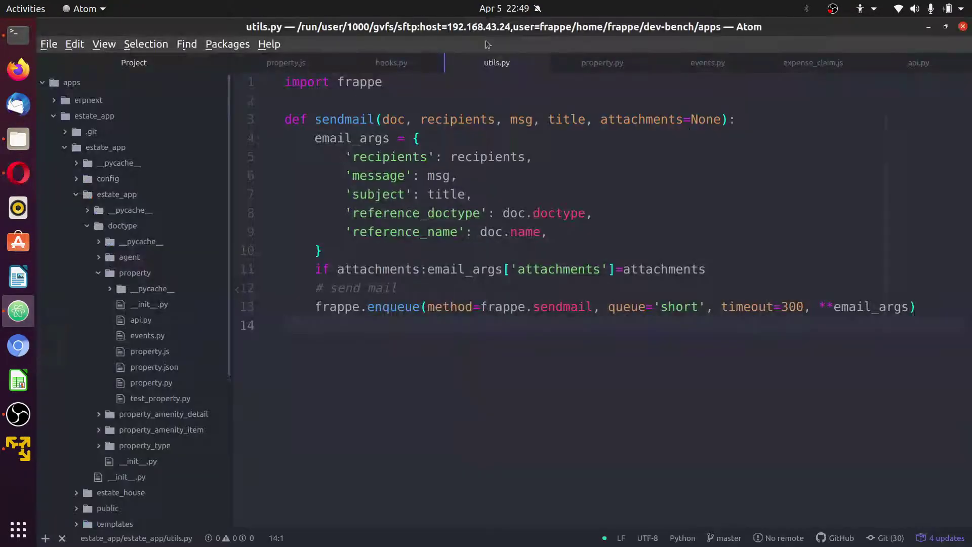
{"action": "left_click", "coordinate": [97, 274]}
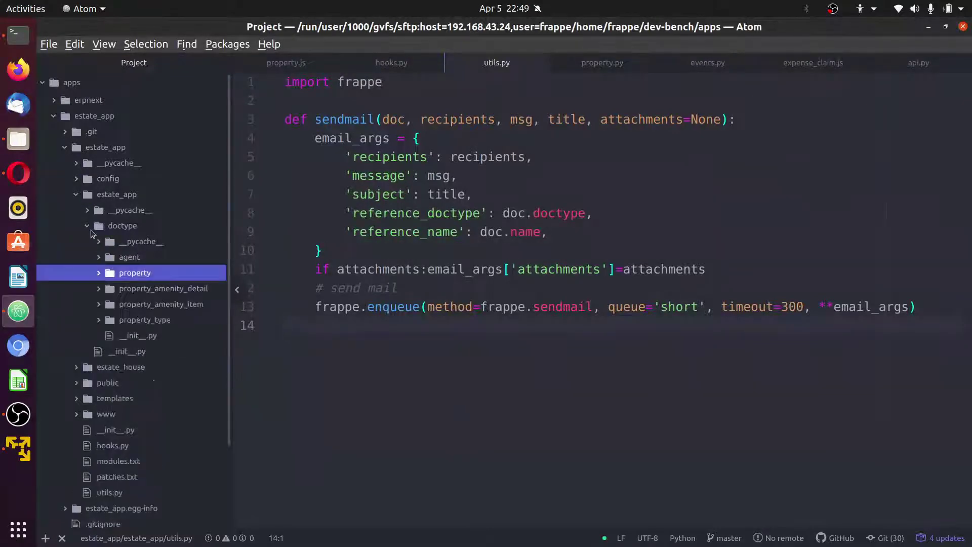
{"action": "left_click", "coordinate": [88, 225]}
{"action": "left_click", "coordinate": [84, 194]}
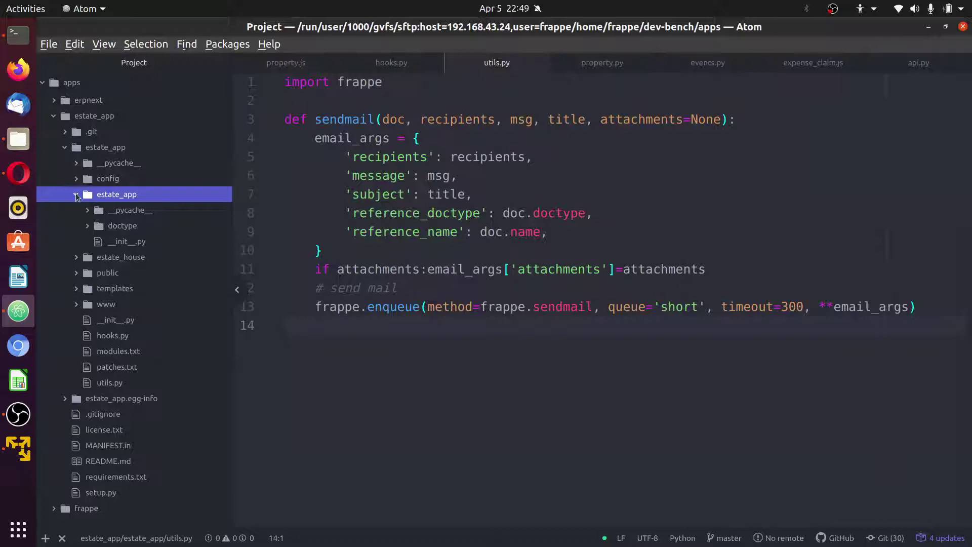
{"action": "left_click", "coordinate": [19, 174]}
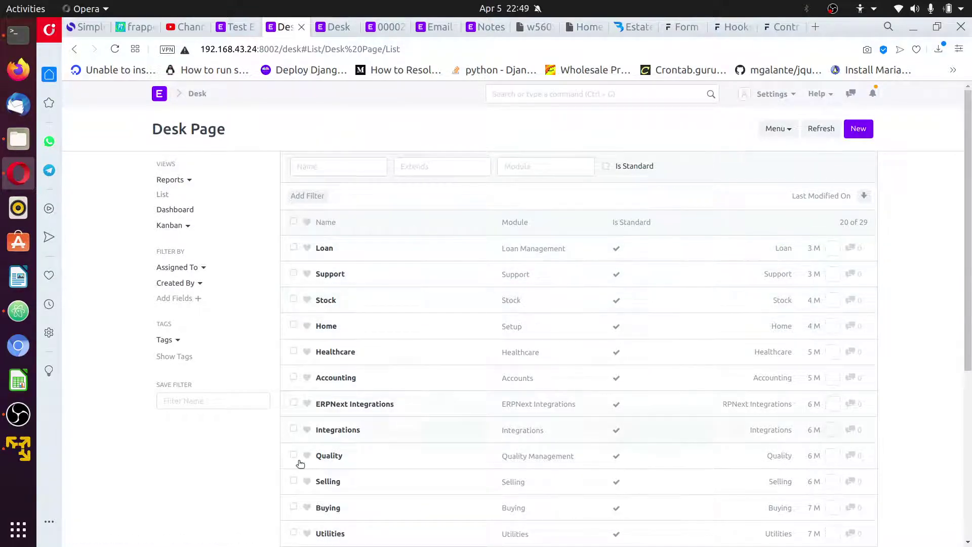
{"action": "scroll", "coordinate": [354, 435], "scroll_direction": "down", "scroll_amount": 3}
{"action": "scroll", "coordinate": [354, 434], "scroll_direction": "down", "scroll_amount": 3}
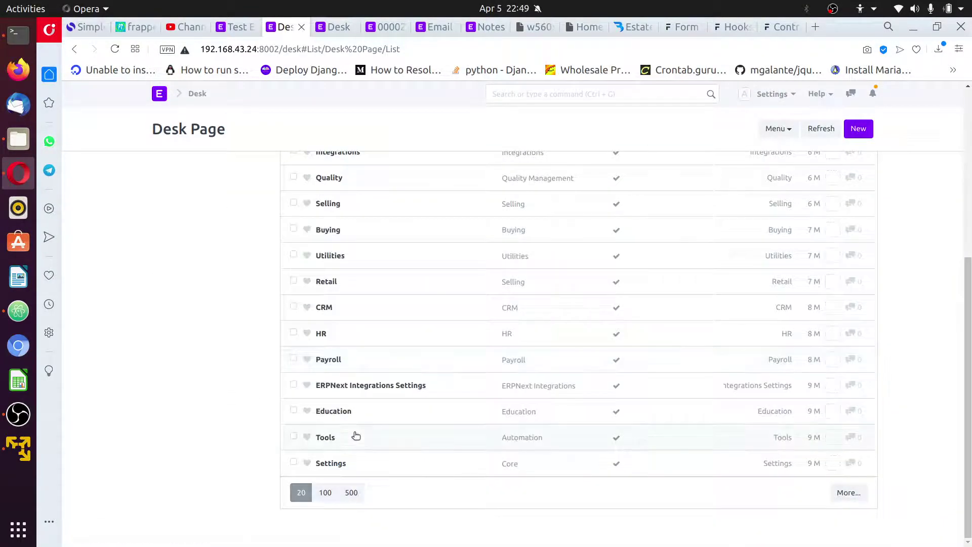
{"action": "scroll", "coordinate": [355, 435], "scroll_direction": "up", "scroll_amount": 1}
{"action": "scroll", "coordinate": [356, 435], "scroll_direction": "up", "scroll_amount": 1}
{"action": "scroll", "coordinate": [355, 436], "scroll_direction": "up", "scroll_amount": 1}
{"action": "scroll", "coordinate": [356, 435], "scroll_direction": "up", "scroll_amount": 2}
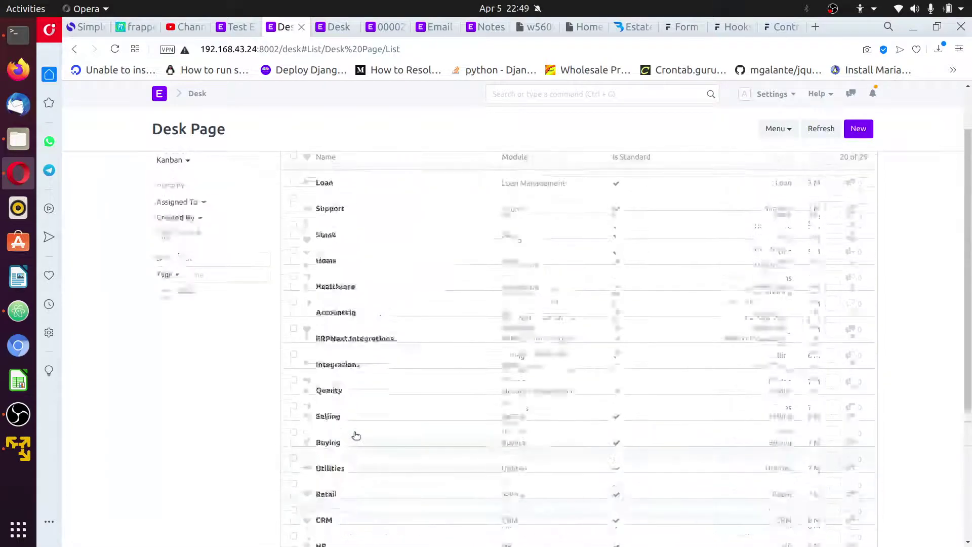
{"action": "scroll", "coordinate": [355, 435], "scroll_direction": "up", "scroll_amount": 1}
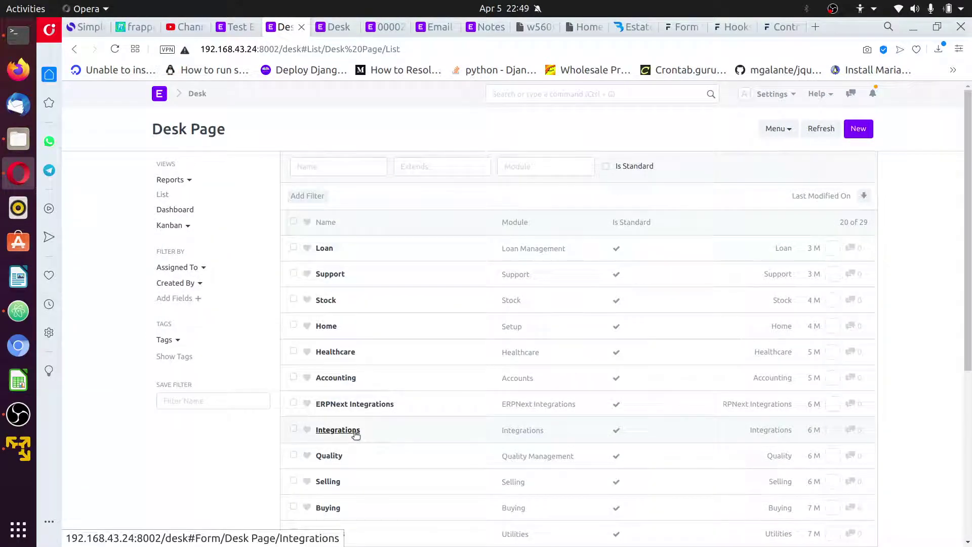
- Duplicate the Loan desk page as a new page and replace its Loan name
{"action": "left_click", "coordinate": [333, 249]}
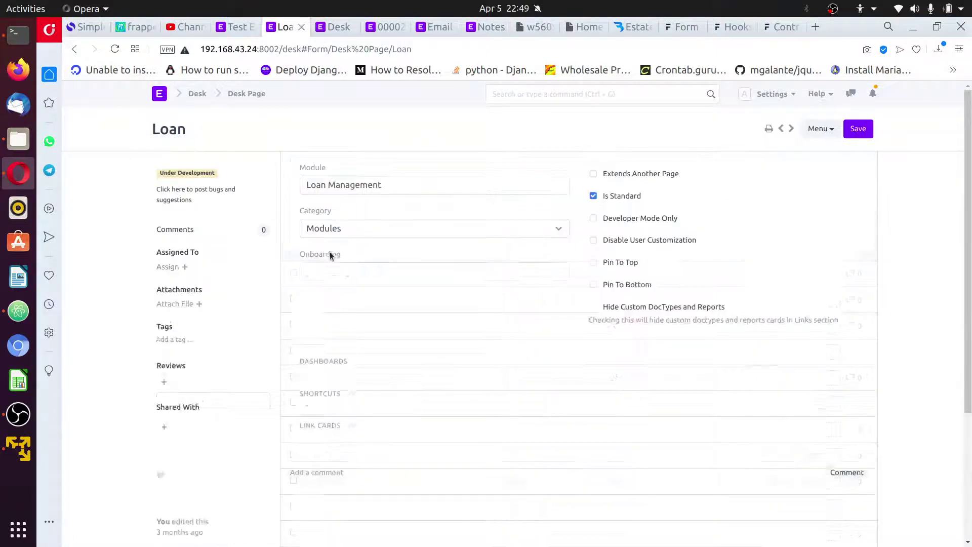
{"action": "left_click", "coordinate": [819, 128]}
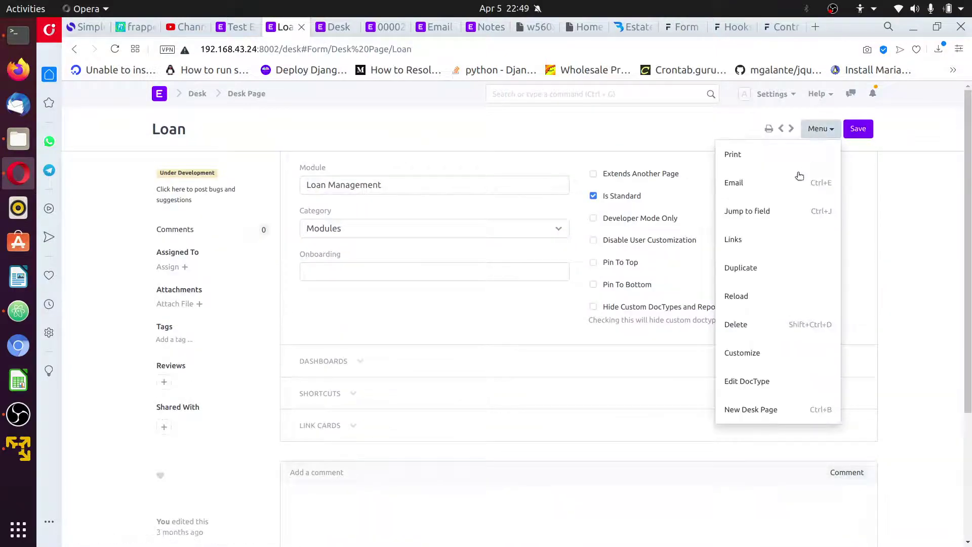
{"action": "left_click", "coordinate": [745, 267]}
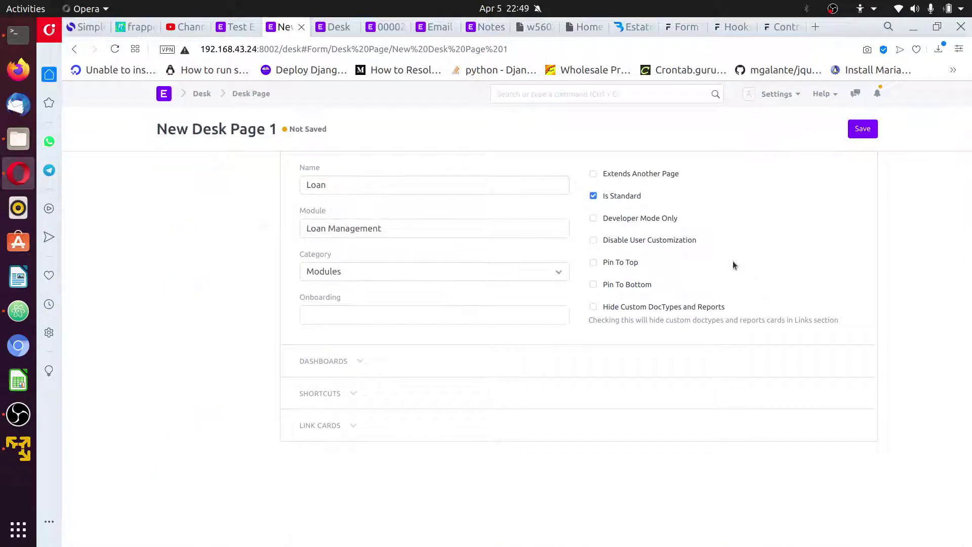
{"action": "double_click", "coordinate": [352, 185]}
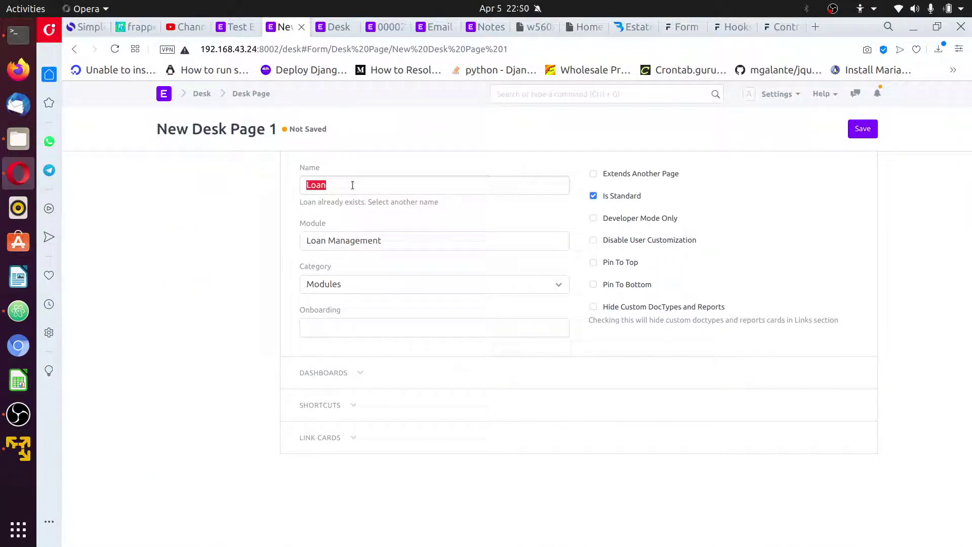
{"action": "type", "text": "Estate App"}
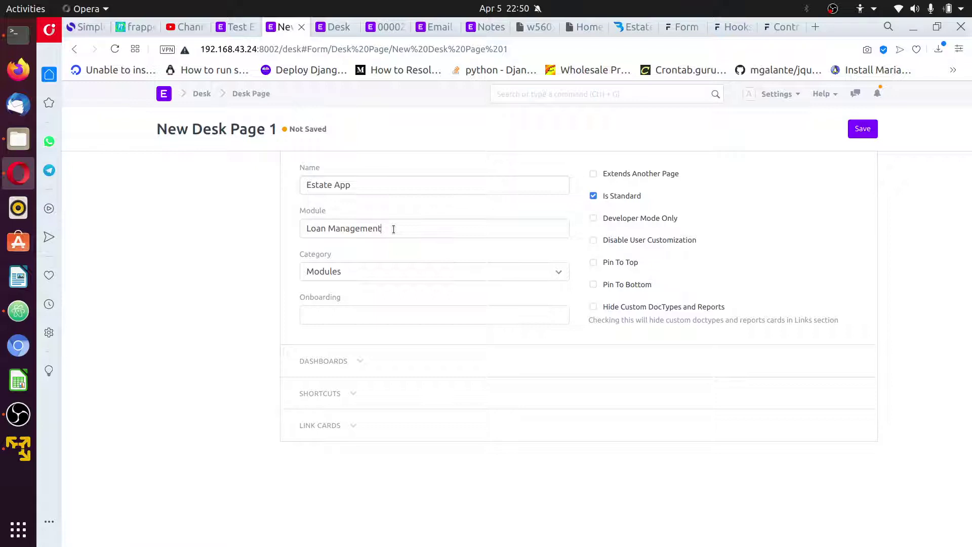
- Set the page's module to Estate App and category to Modules, then save
{"action": "triple_click", "coordinate": [394, 229]}
{"action": "type", "text": "Esta"}
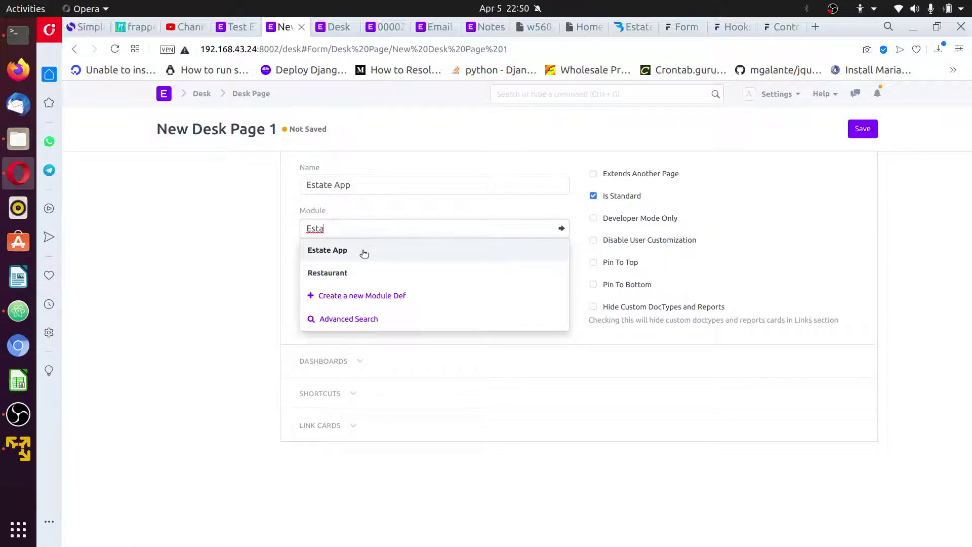
{"action": "left_click", "coordinate": [363, 252]}
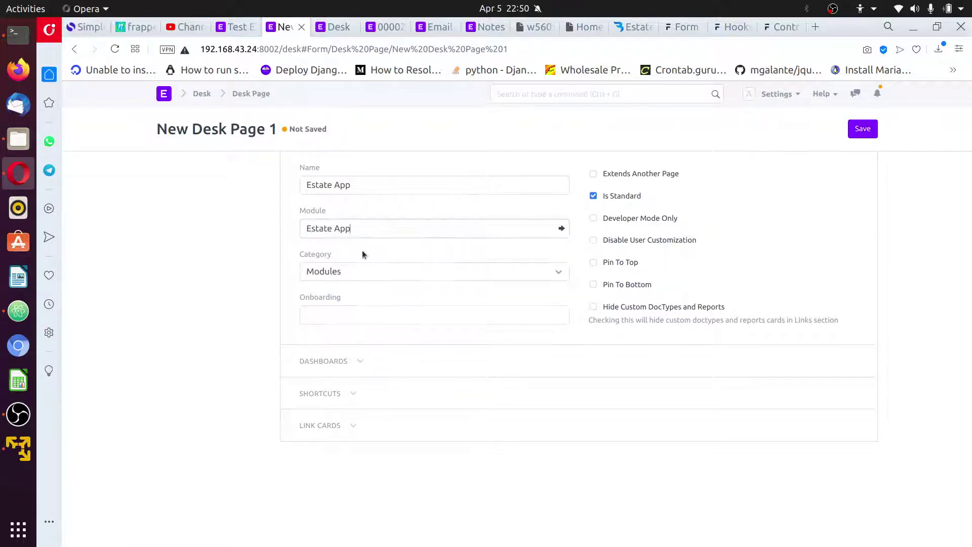
{"action": "left_click", "coordinate": [465, 273]}
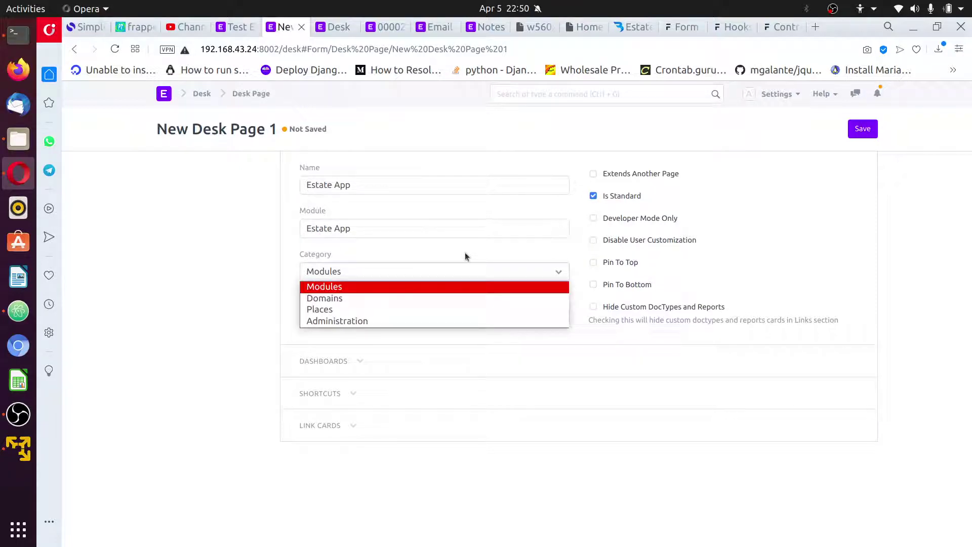
{"action": "left_click", "coordinate": [429, 288]}
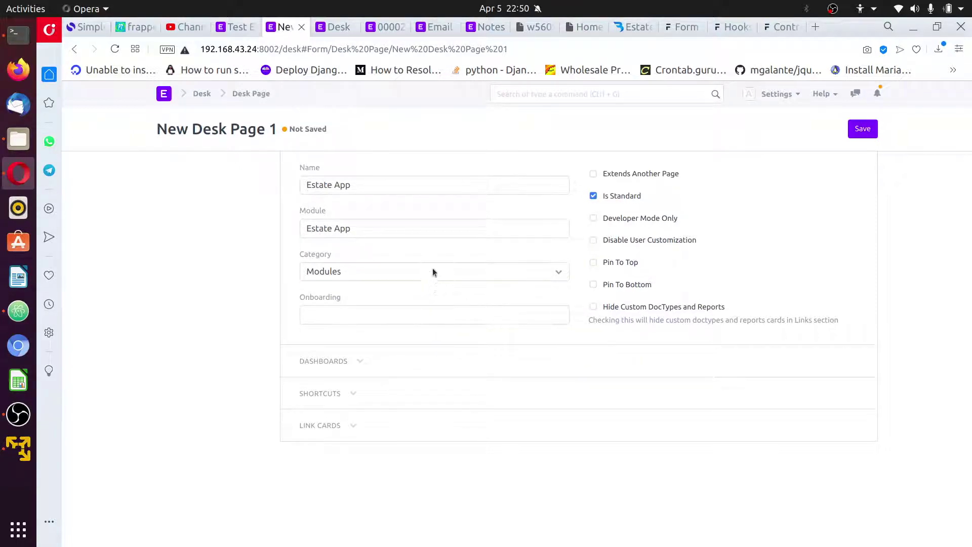
{"action": "left_click", "coordinate": [432, 270]}
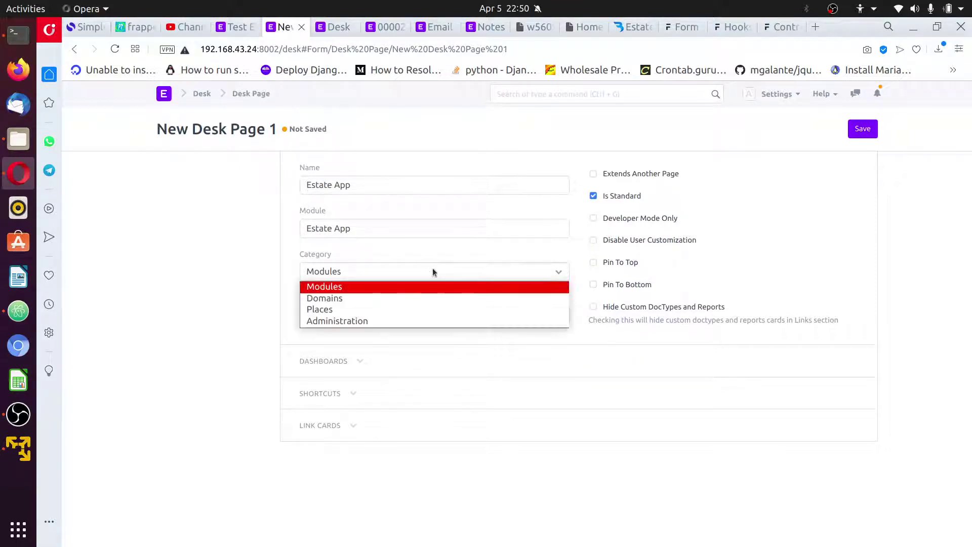
{"action": "left_click", "coordinate": [463, 300]}
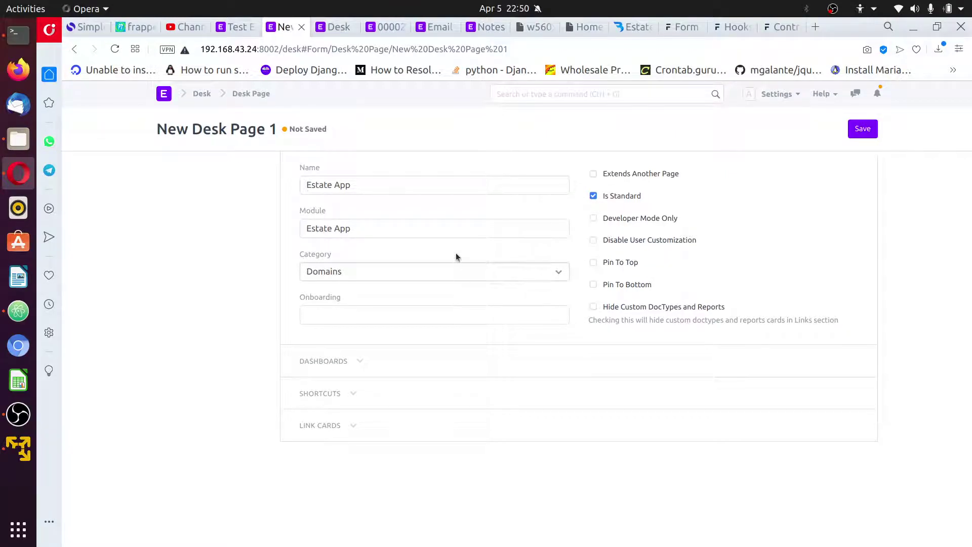
{"action": "left_click", "coordinate": [459, 270]}
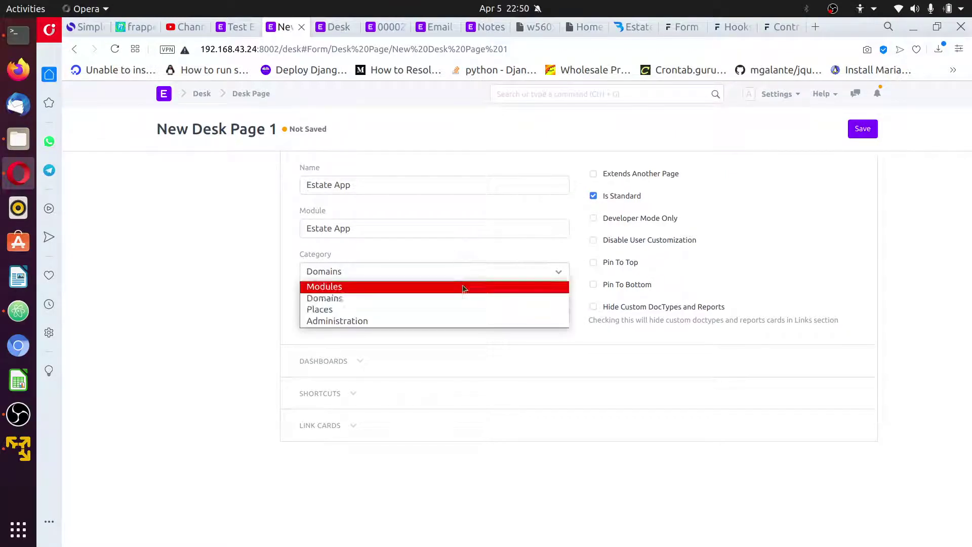
{"action": "left_click", "coordinate": [462, 287]}
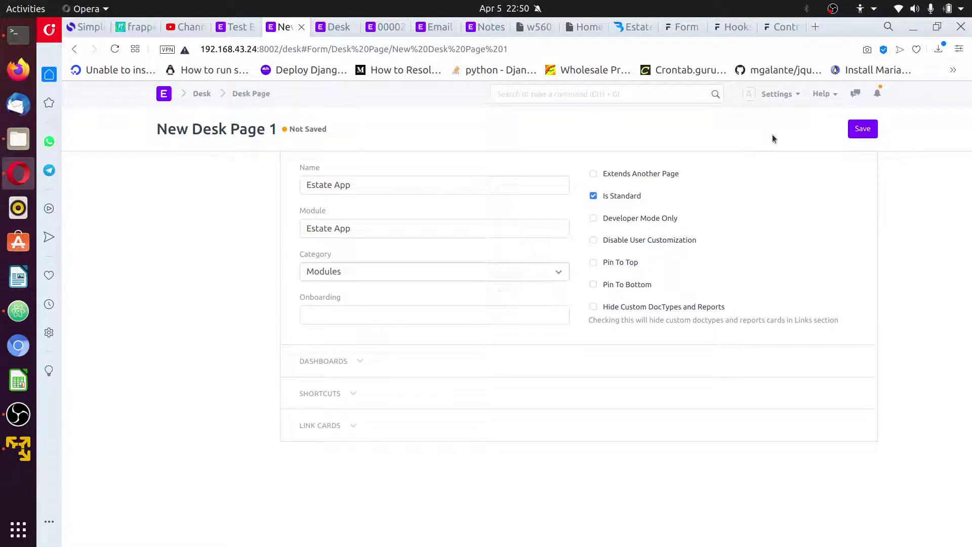
{"action": "left_click", "coordinate": [868, 133]}
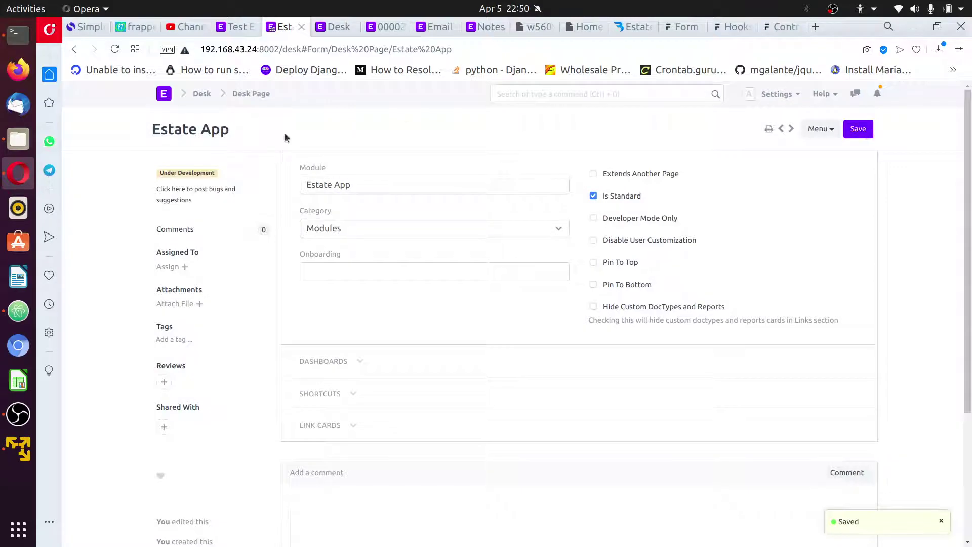
- In Atom, open desk_page/estate_app/estate_app.json with the project tree hidden
{"action": "left_click", "coordinate": [19, 310]}
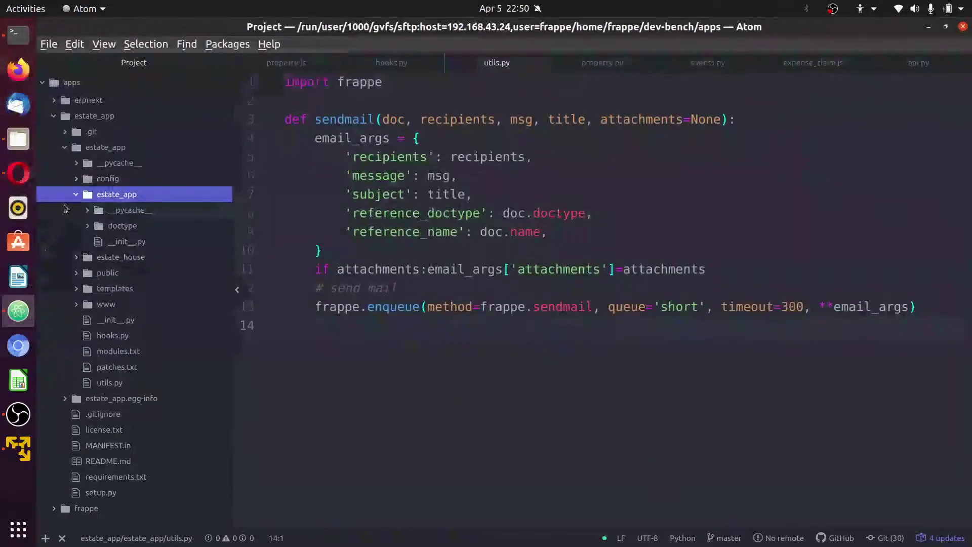
{"action": "left_click", "coordinate": [76, 195]}
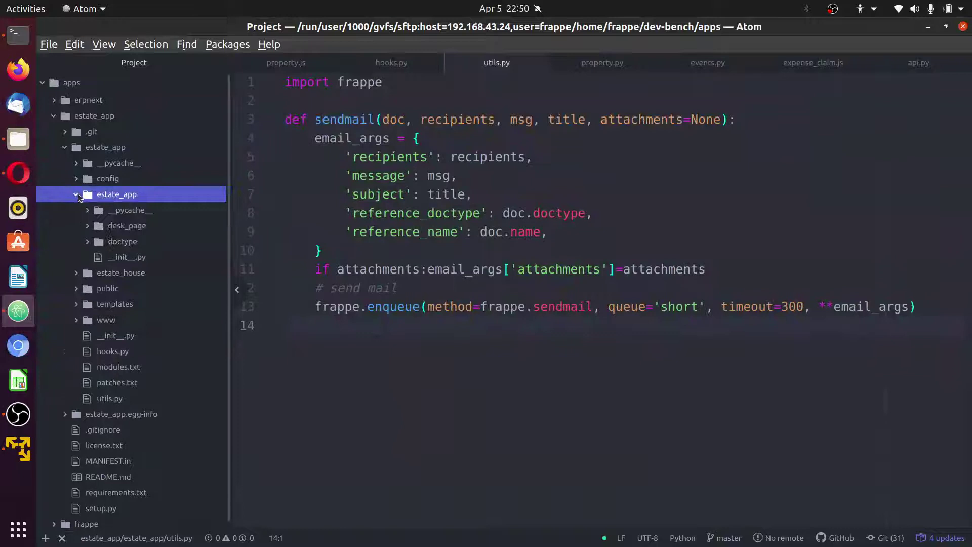
{"action": "left_click", "coordinate": [85, 227]}
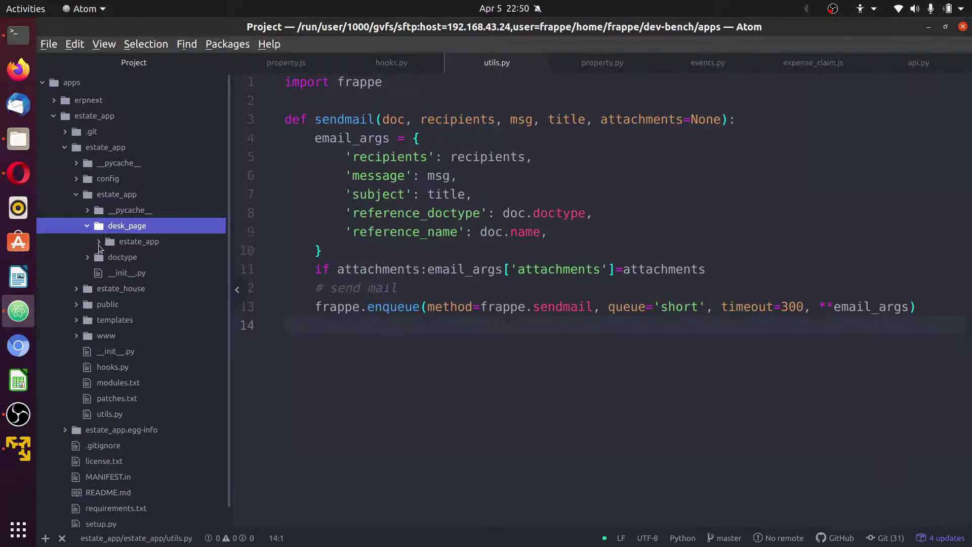
{"action": "left_click", "coordinate": [99, 243]}
{"action": "left_click", "coordinate": [139, 258]}
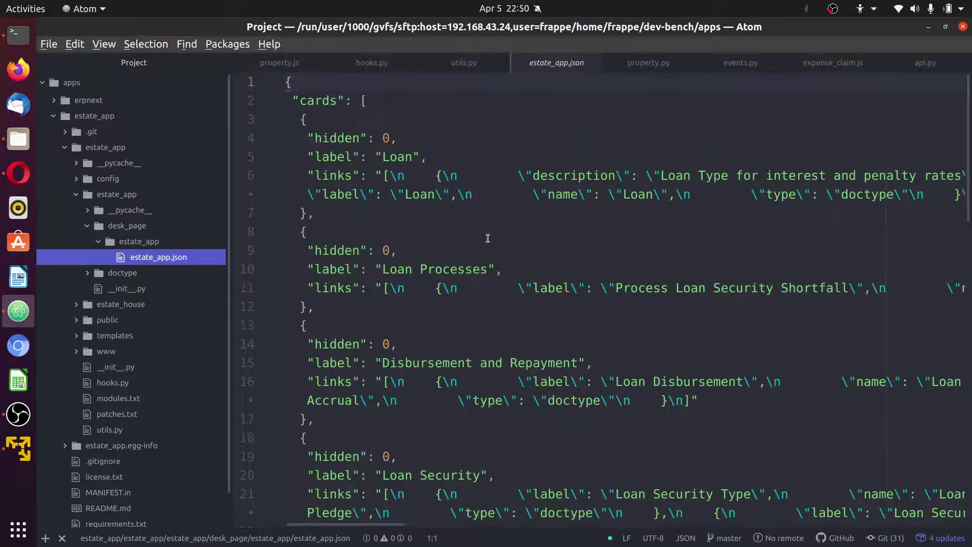
{"action": "key", "text": "ctrl+backslash"}
{"action": "scroll", "coordinate": [312, 395], "scroll_direction": "down", "scroll_amount": 5}
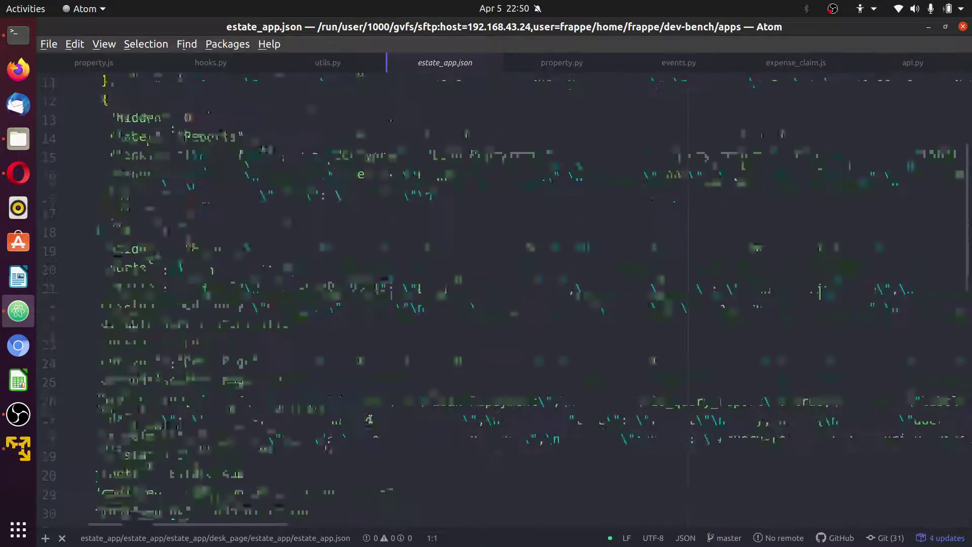
{"action": "scroll", "coordinate": [367, 419], "scroll_direction": "down", "scroll_amount": 10}
{"action": "scroll", "coordinate": [370, 419], "scroll_direction": "up", "scroll_amount": 7}
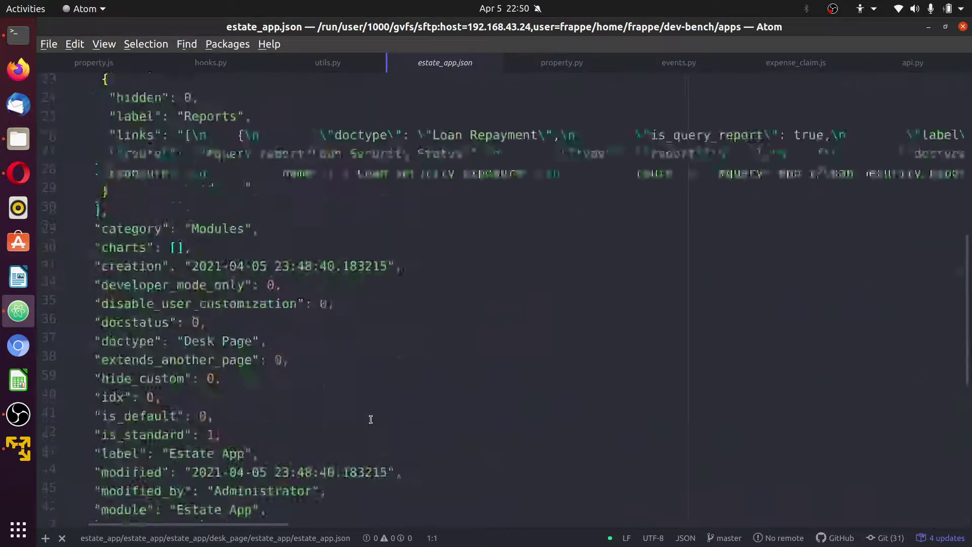
{"action": "scroll", "coordinate": [371, 419], "scroll_direction": "up", "scroll_amount": 5}
{"action": "scroll", "coordinate": [370, 419], "scroll_direction": "up", "scroll_amount": 3}
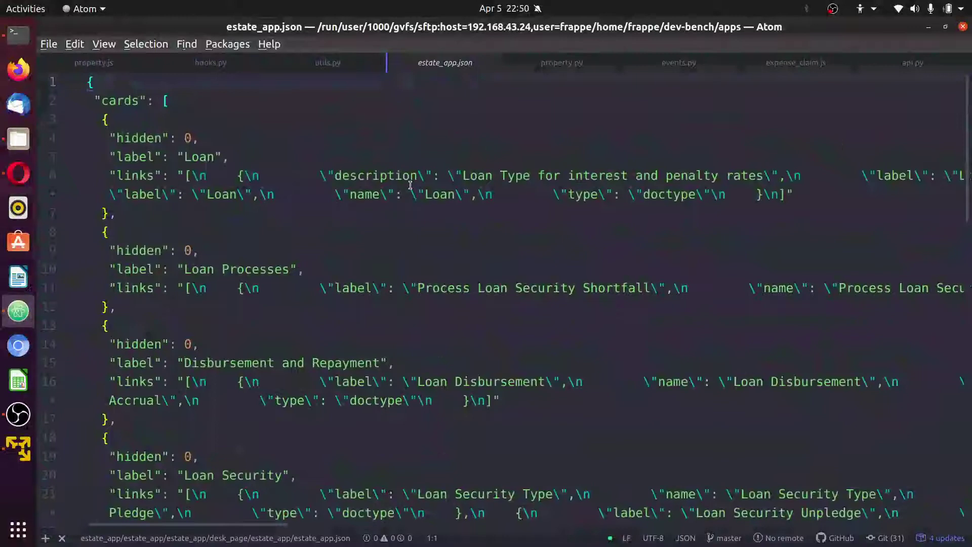
- Return to the browser's Desk tab, dismiss the Not found message and go to Desk home
{"action": "left_click", "coordinate": [21, 176]}
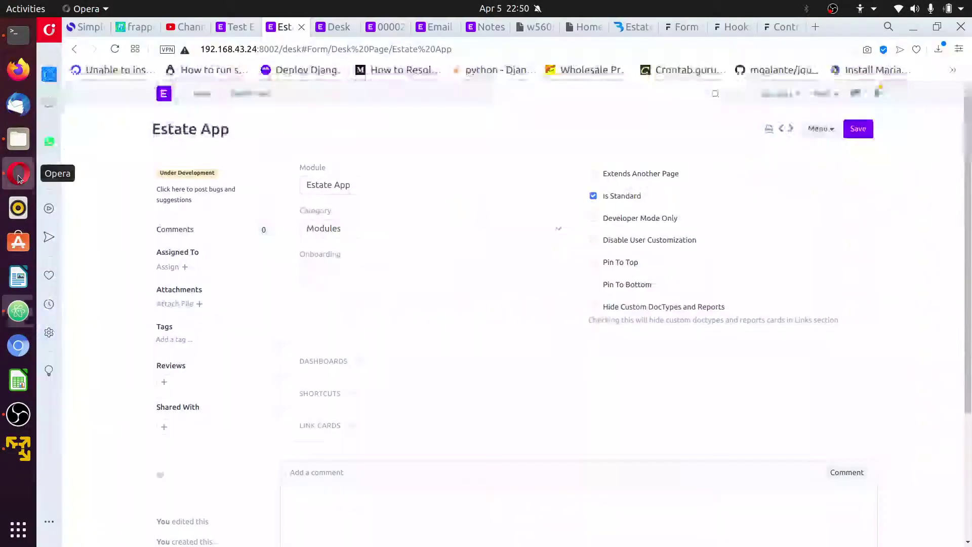
{"action": "left_click", "coordinate": [335, 27]}
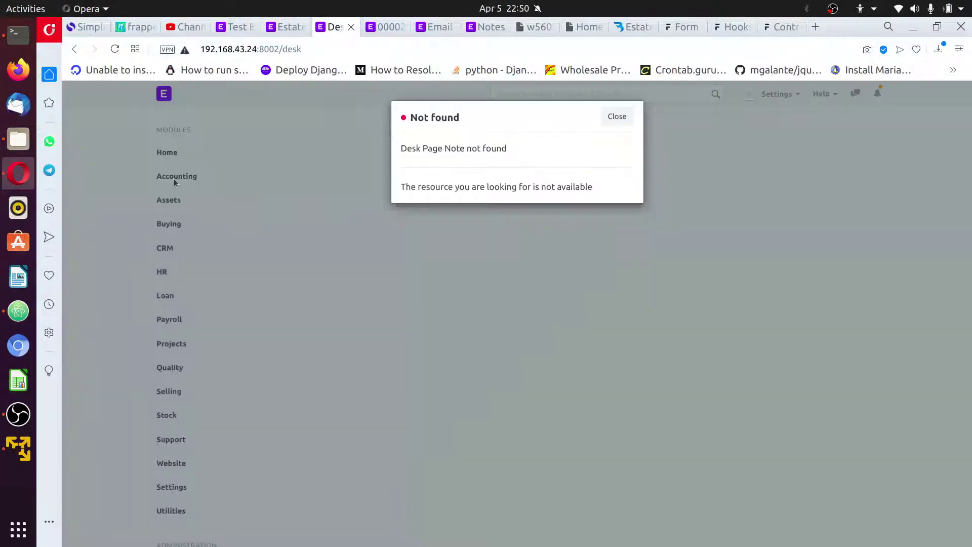
{"action": "left_click", "coordinate": [631, 119]}
{"action": "left_click", "coordinate": [168, 102]}
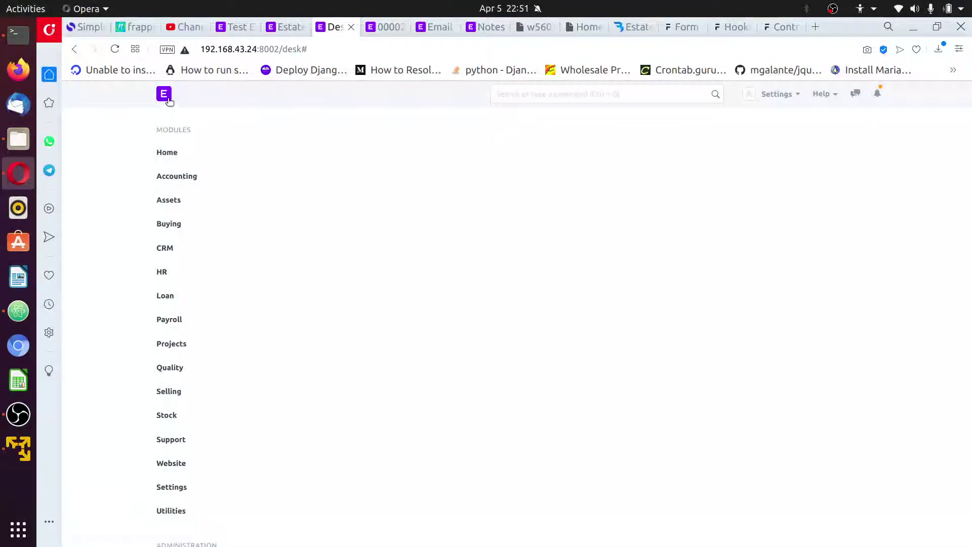
- Reload the desk from Home's settings menu to clear cache, then open the Estate App workspace
{"action": "left_click", "coordinate": [174, 153]}
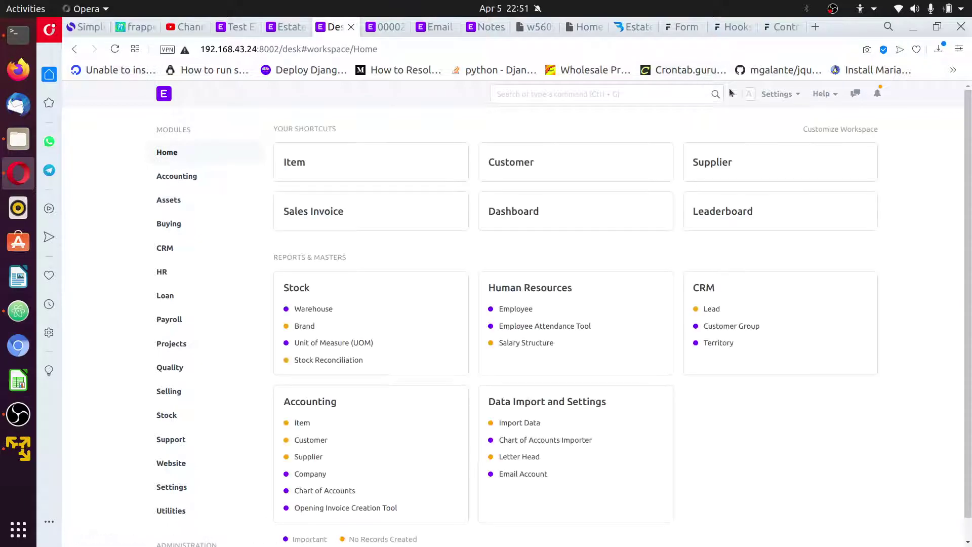
{"action": "left_click", "coordinate": [782, 93]}
{"action": "left_click", "coordinate": [721, 214]}
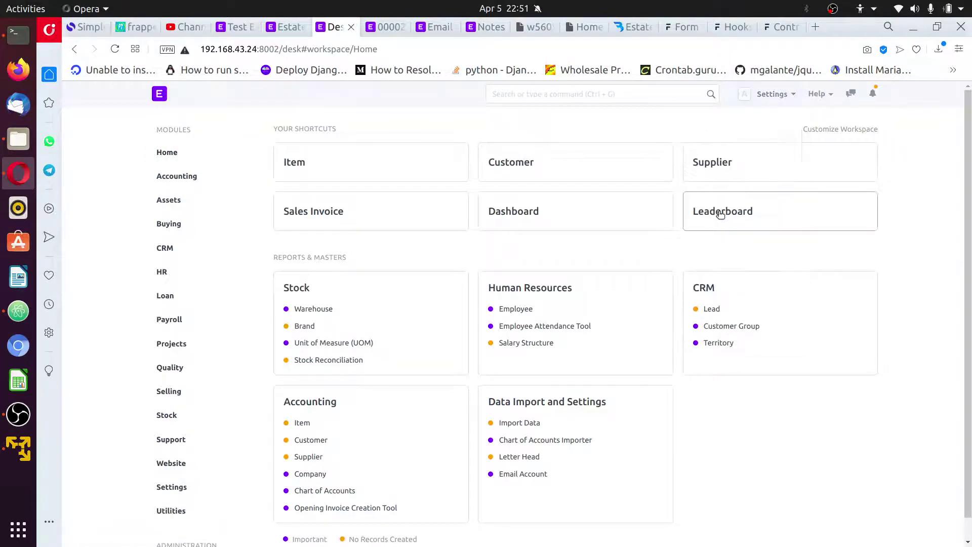
{"action": "scroll", "coordinate": [172, 486], "scroll_direction": "down", "scroll_amount": 3}
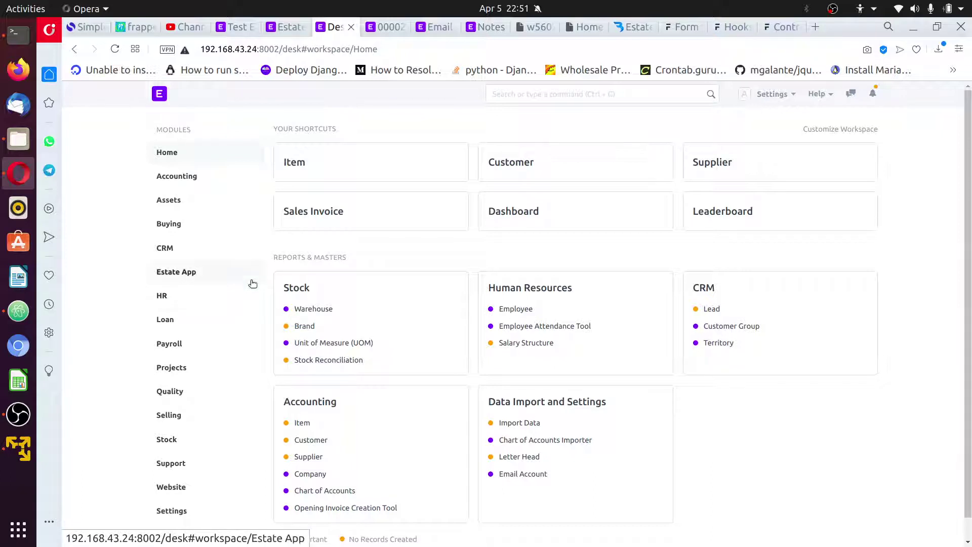
{"action": "left_click_drag", "start_coordinate": [122, 257], "coordinate": [183, 264]}
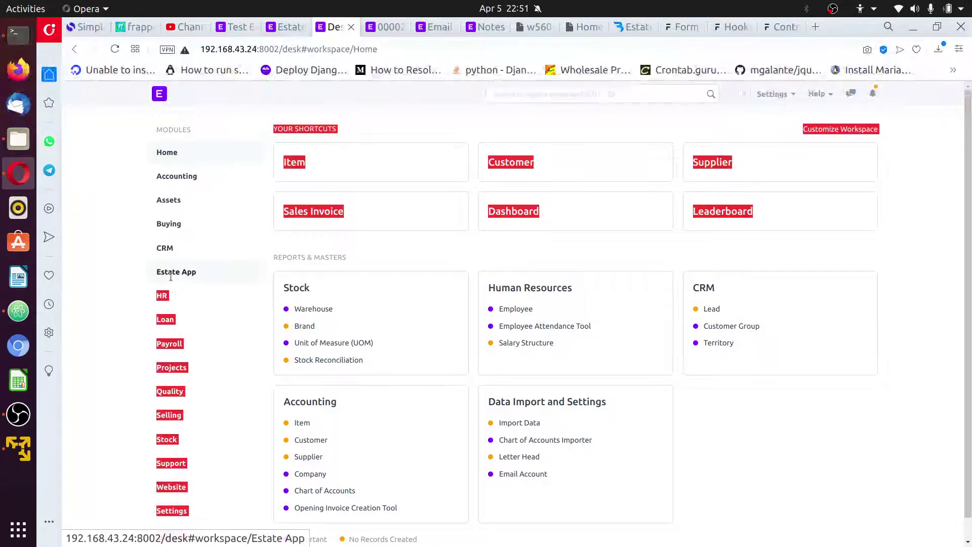
{"action": "left_click", "coordinate": [109, 272]}
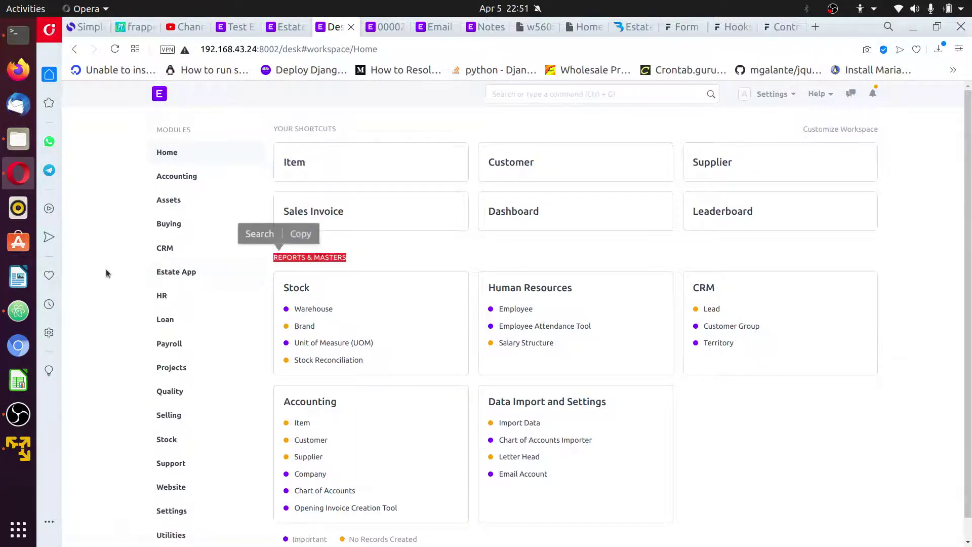
{"action": "left_click", "coordinate": [193, 270]}
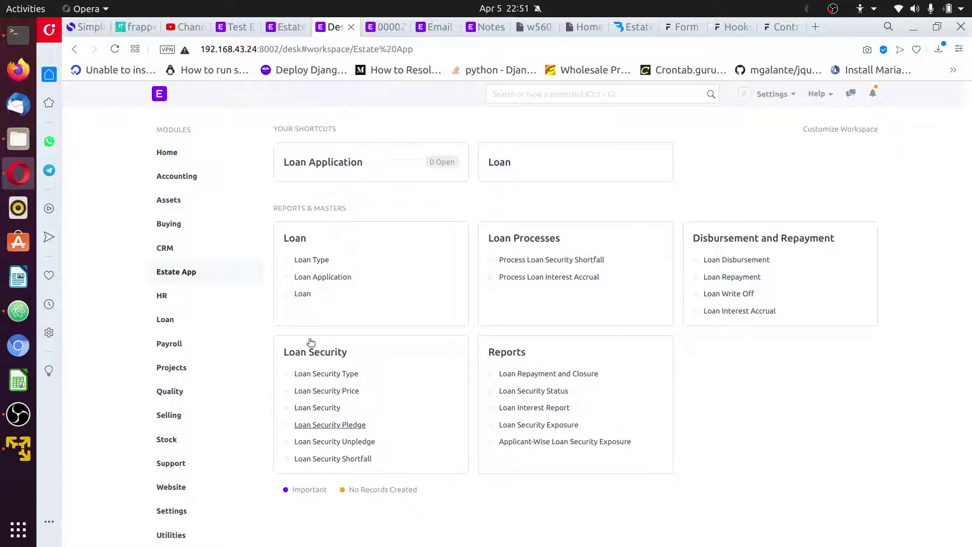
- Back on the Estate App desk page form, collapse Link Cards and expand the Shortcuts table
{"action": "left_click", "coordinate": [280, 29]}
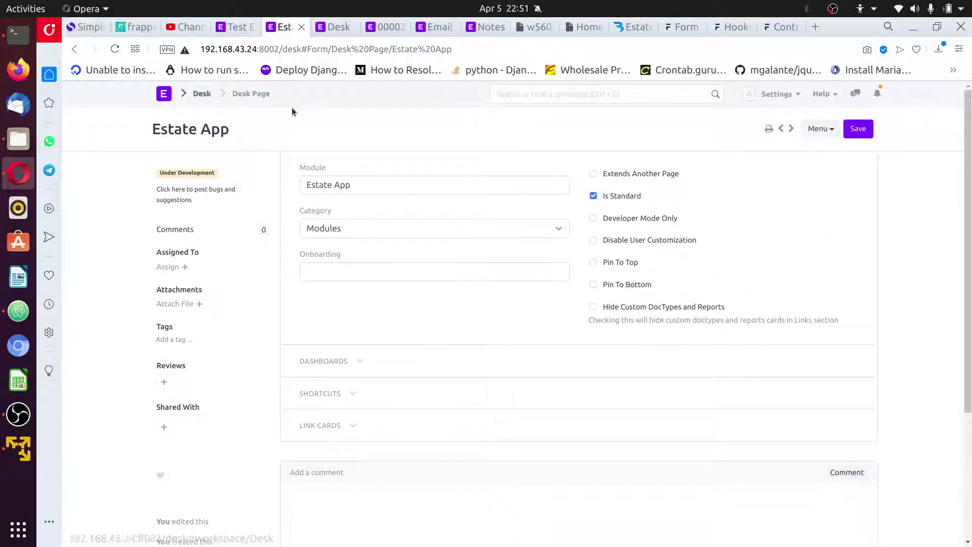
{"action": "scroll", "coordinate": [488, 261], "scroll_direction": "down", "scroll_amount": 3}
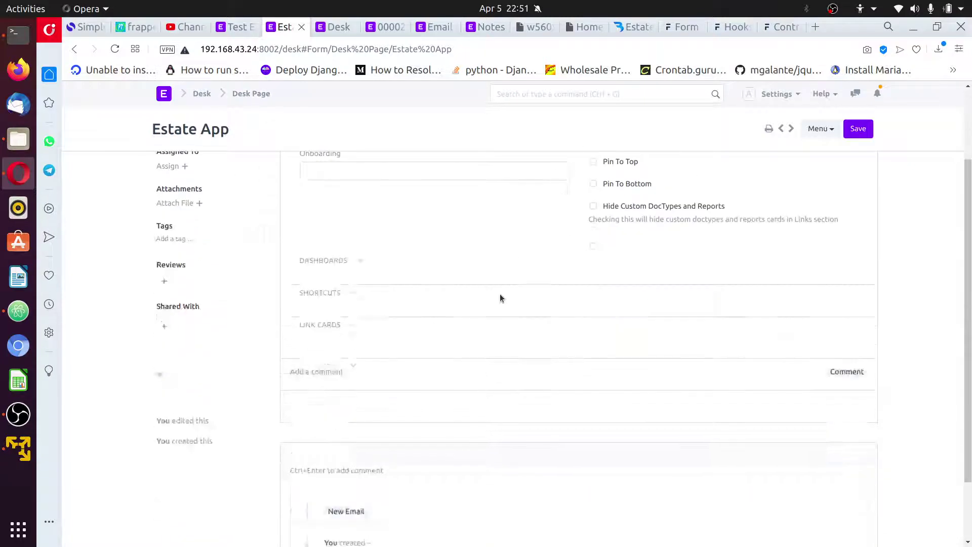
{"action": "left_click", "coordinate": [358, 324]}
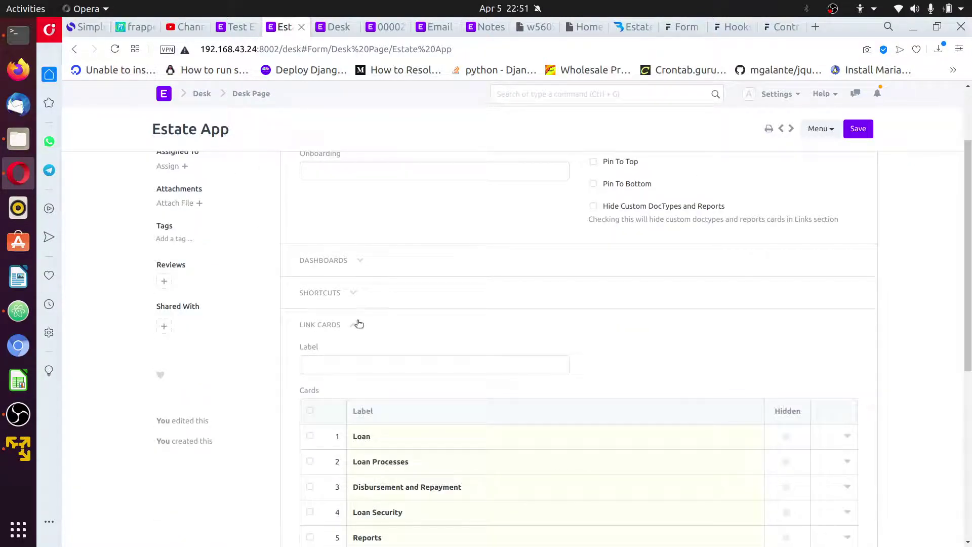
{"action": "left_click", "coordinate": [351, 294]}
{"action": "scroll", "coordinate": [478, 395], "scroll_direction": "down", "scroll_amount": 4}
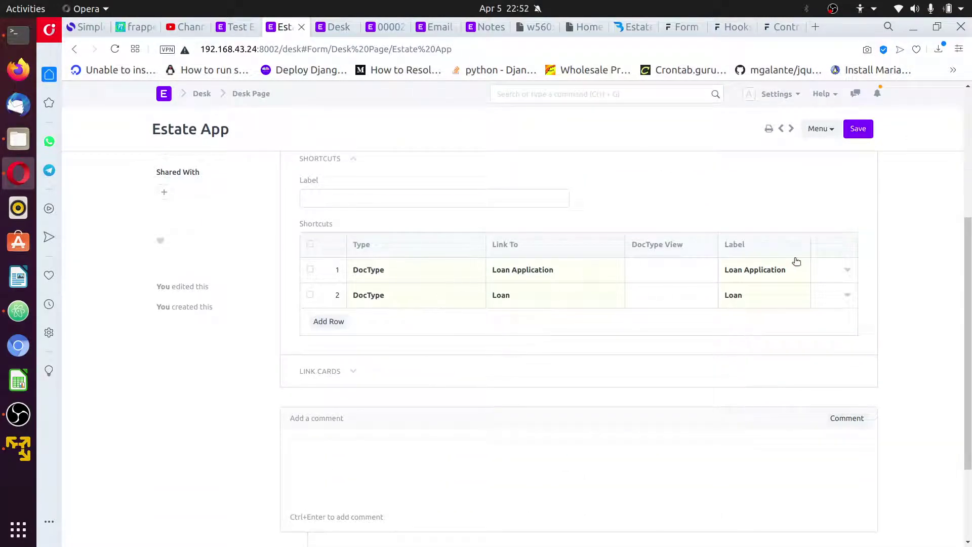
- Change the first shortcut's Link To from Loan Application to Property and replace its label
{"action": "left_click", "coordinate": [846, 273]}
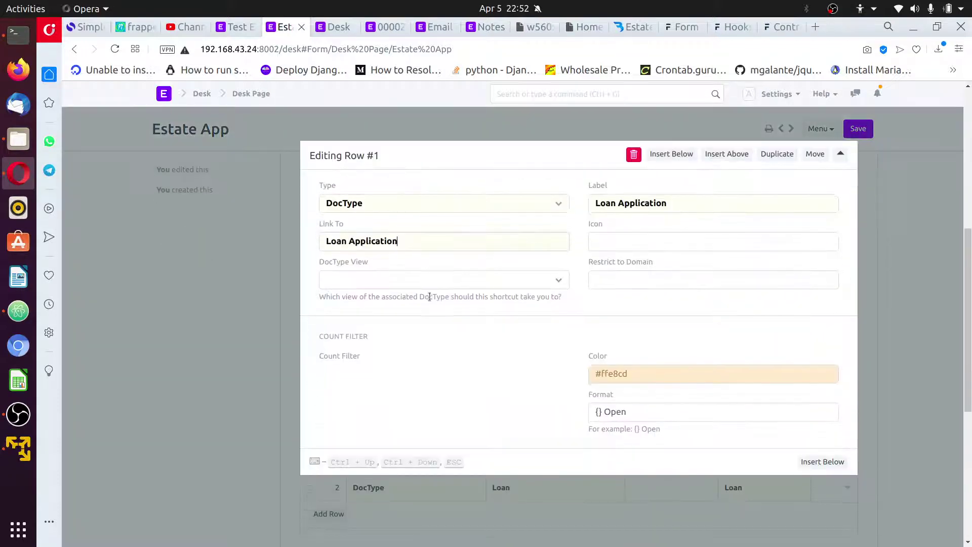
{"action": "key", "text": "ctrl+a"}
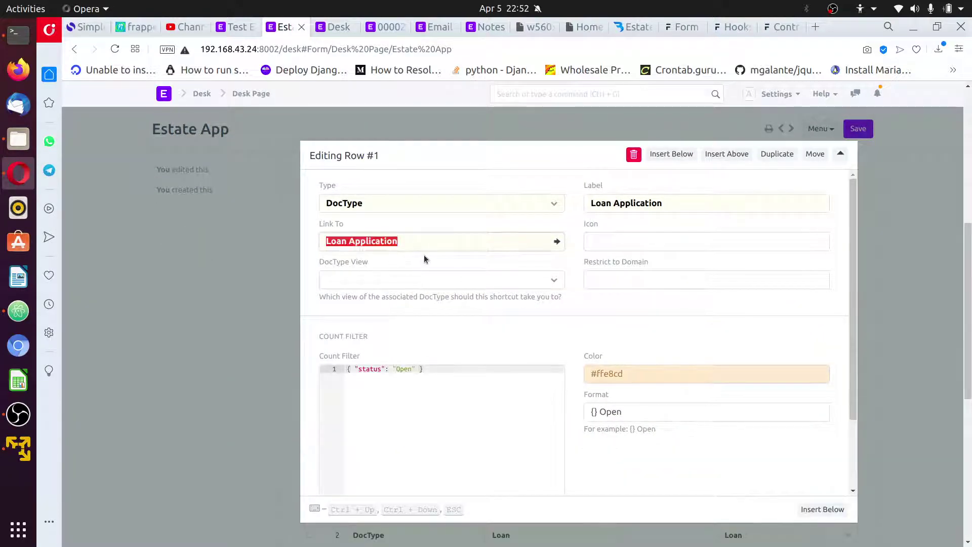
{"action": "type", "text": "Prope"}
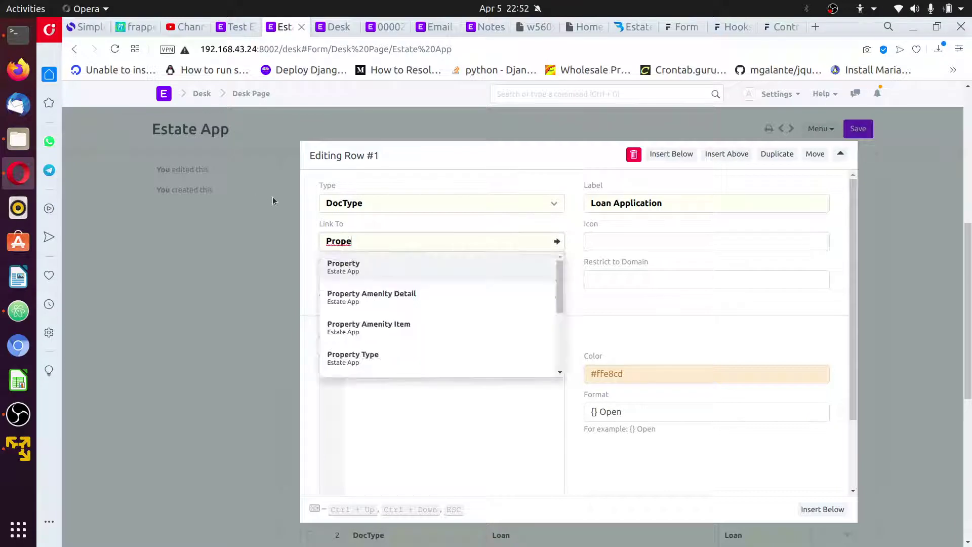
{"action": "left_click", "coordinate": [404, 267]}
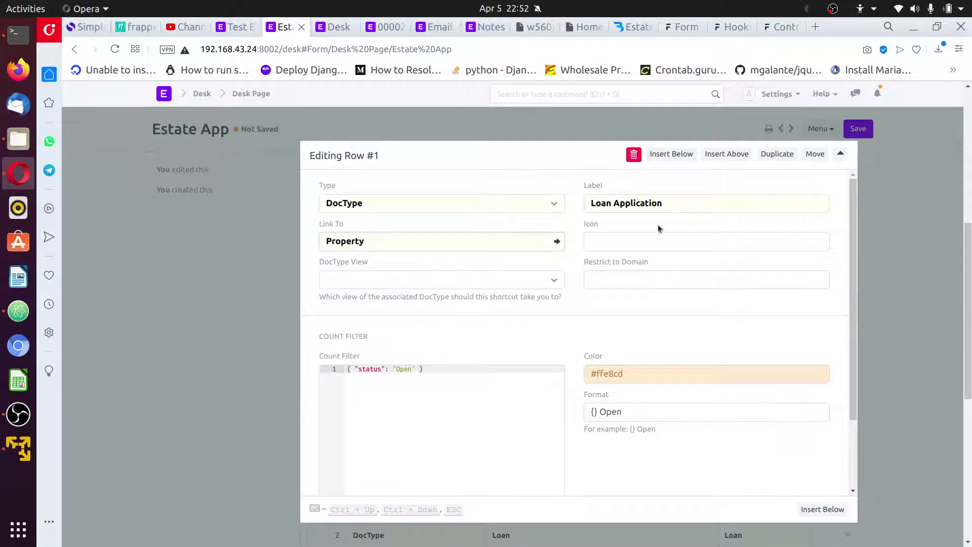
{"action": "left_click", "coordinate": [672, 204]}
{"action": "key", "text": "ctrl+a"}
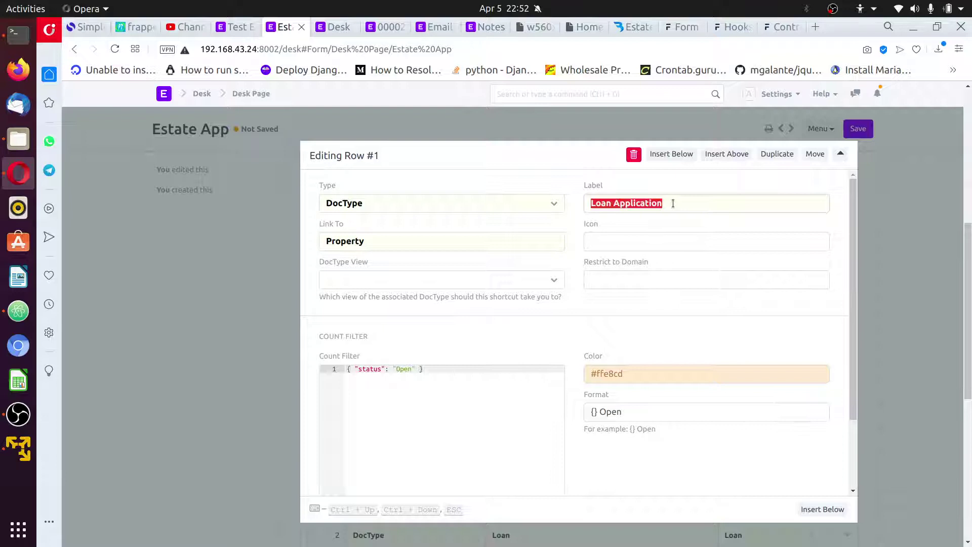
{"action": "type", "text": "Property"}
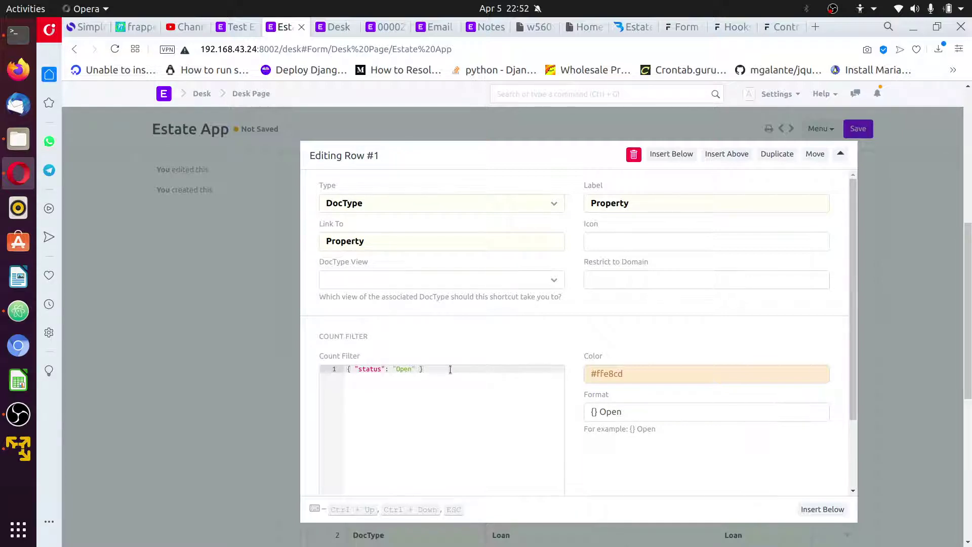
{"action": "left_click", "coordinate": [201, 370]}
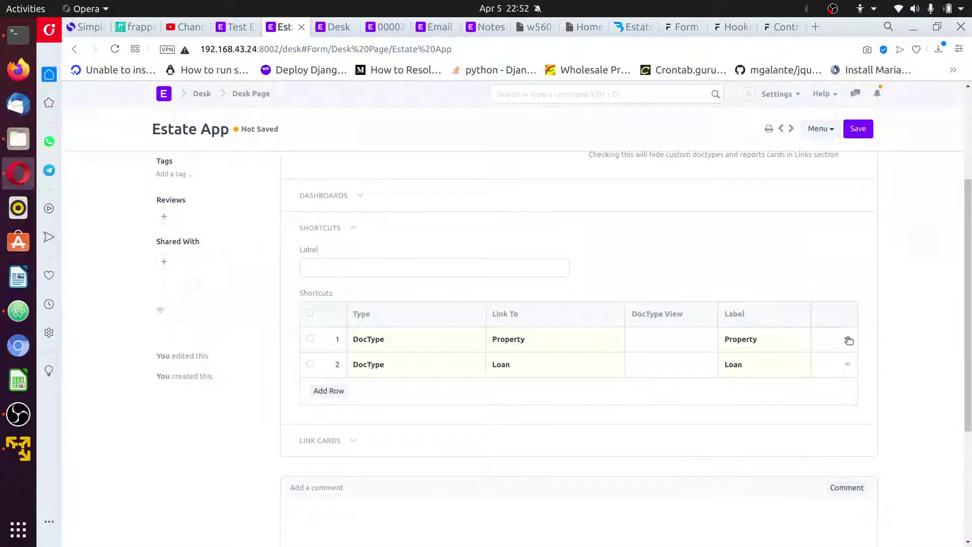
- Clear the first shortcut's open-status count filter and set its DocType View to List
{"action": "left_click", "coordinate": [845, 339]}
{"action": "scroll", "coordinate": [467, 358], "scroll_direction": "down", "scroll_amount": 3}
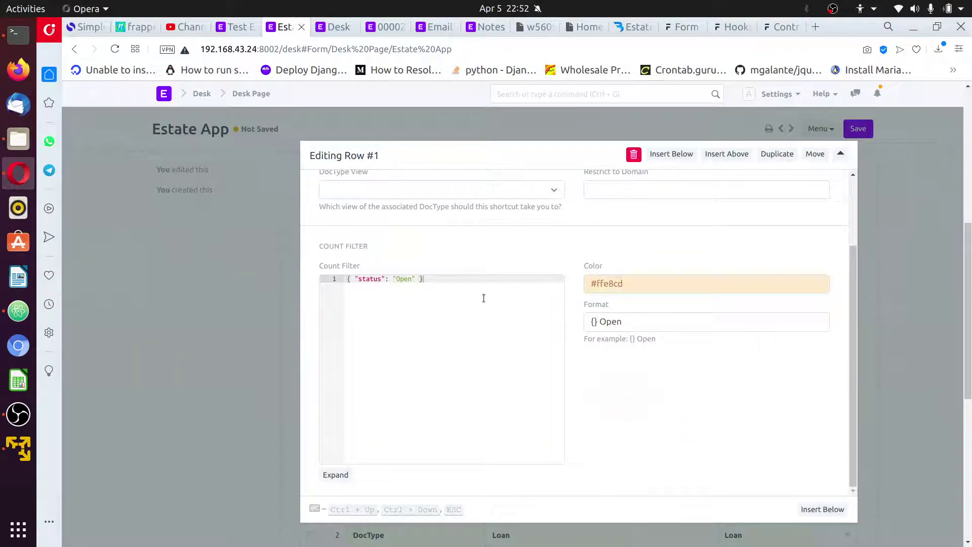
{"action": "key", "text": "ctrl+a"}
{"action": "key", "text": "BackSpace"}
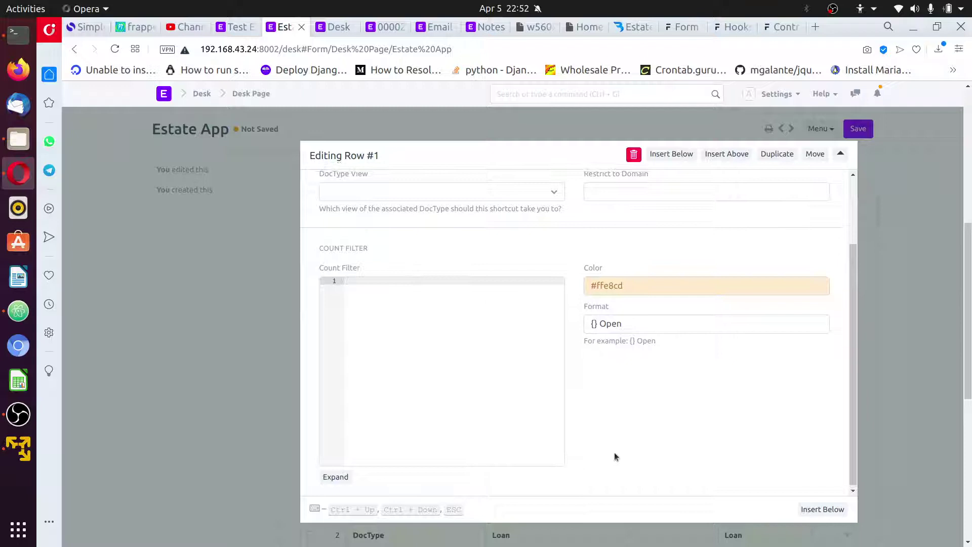
{"action": "scroll", "coordinate": [646, 426], "scroll_direction": "up", "scroll_amount": 3}
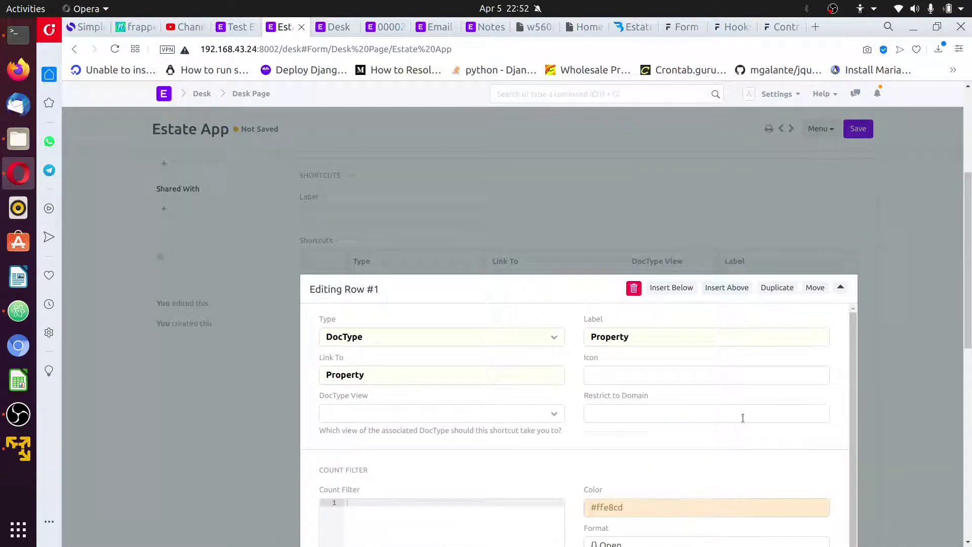
{"action": "left_click", "coordinate": [542, 417]}
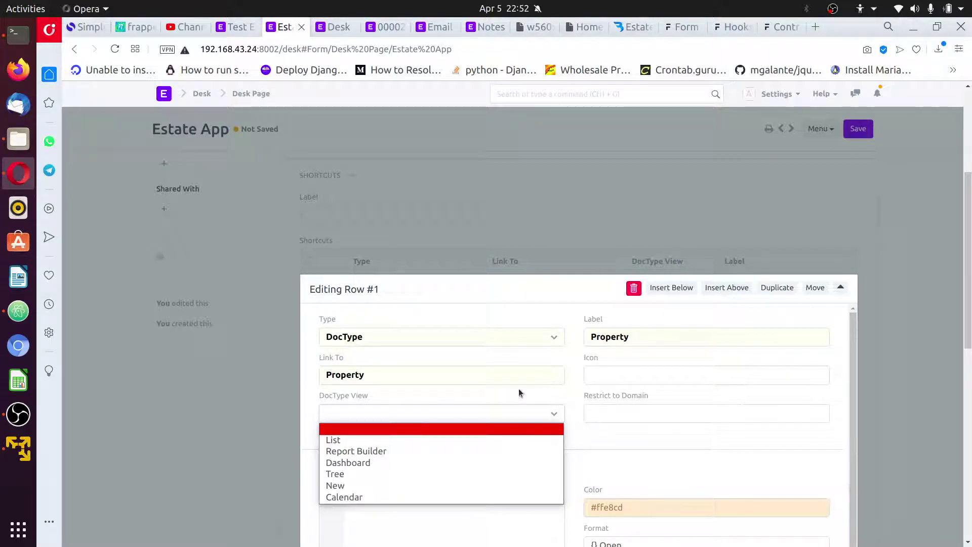
{"action": "left_click", "coordinate": [353, 441]}
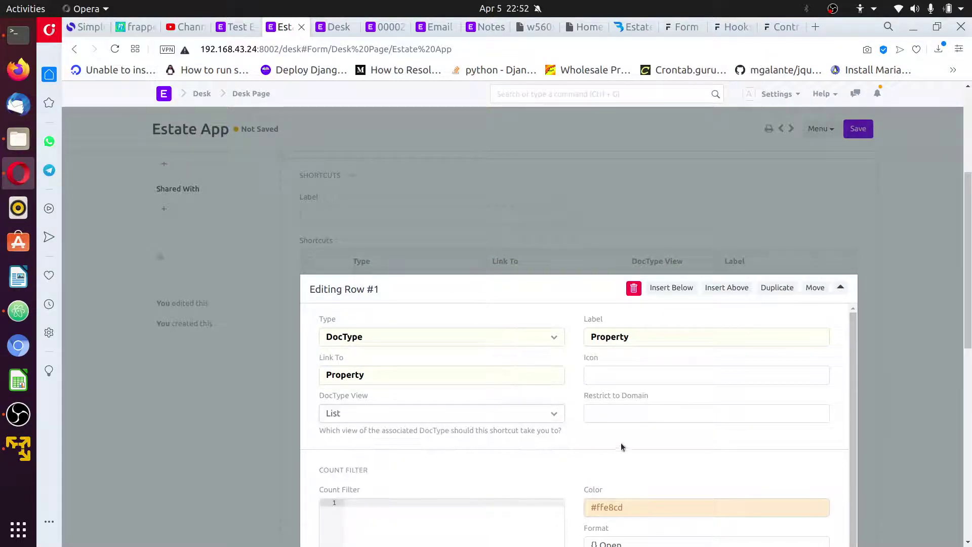
{"action": "left_click", "coordinate": [889, 203]}
{"action": "scroll", "coordinate": [881, 174], "scroll_direction": "down", "scroll_amount": 3}
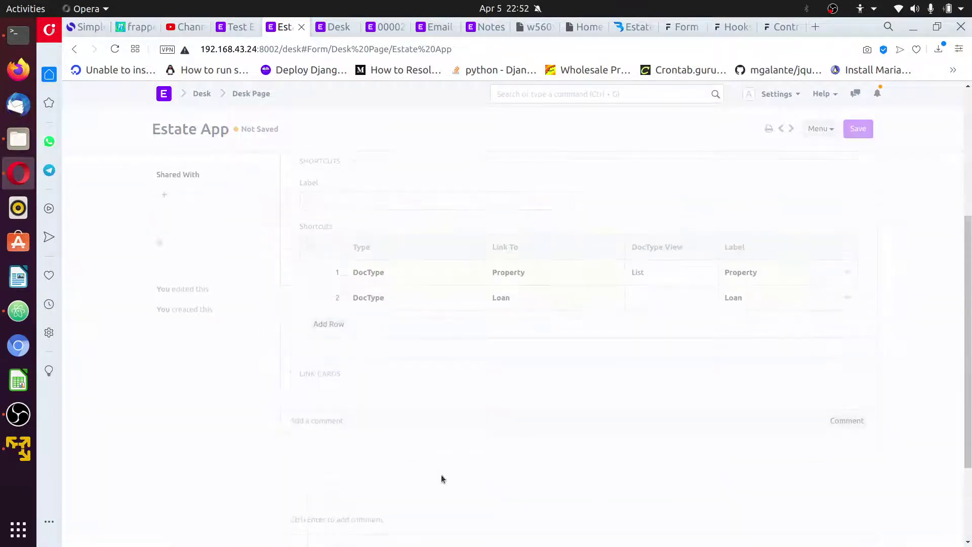
{"action": "scroll", "coordinate": [377, 345], "scroll_direction": "up", "scroll_amount": 2}
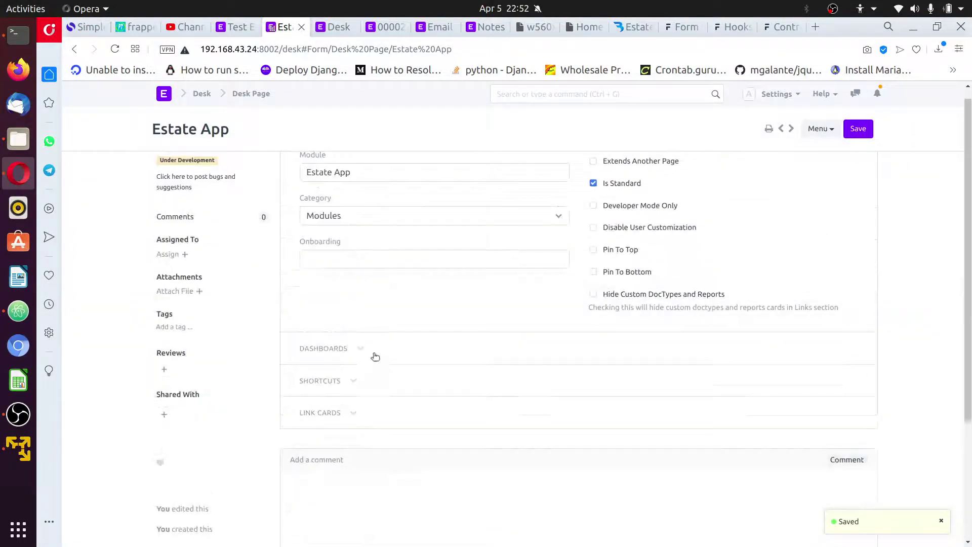
- Point the second shortcut to Property Type instead of Loan, opening in List view
{"action": "left_click", "coordinate": [354, 380]}
{"action": "scroll", "coordinate": [390, 414], "scroll_direction": "down", "scroll_amount": 3}
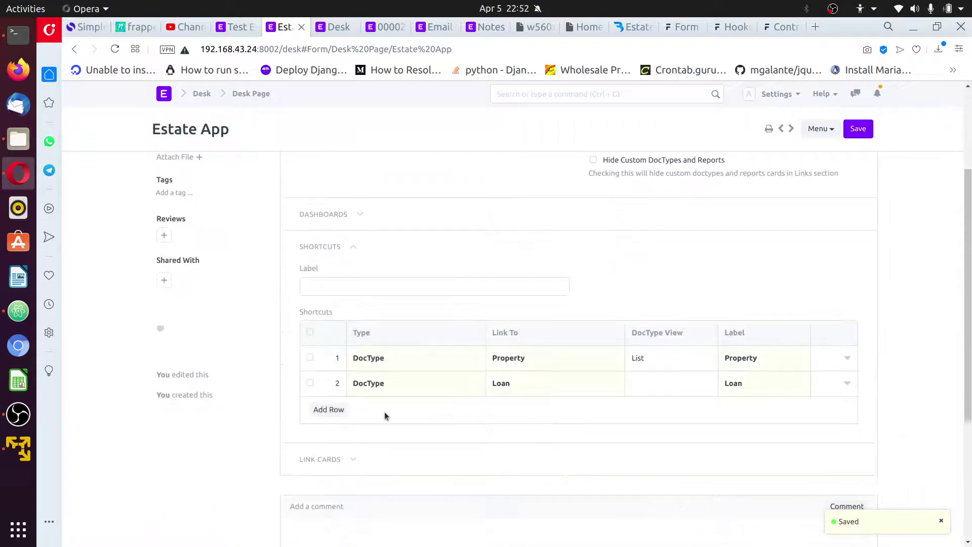
{"action": "left_click", "coordinate": [849, 384]}
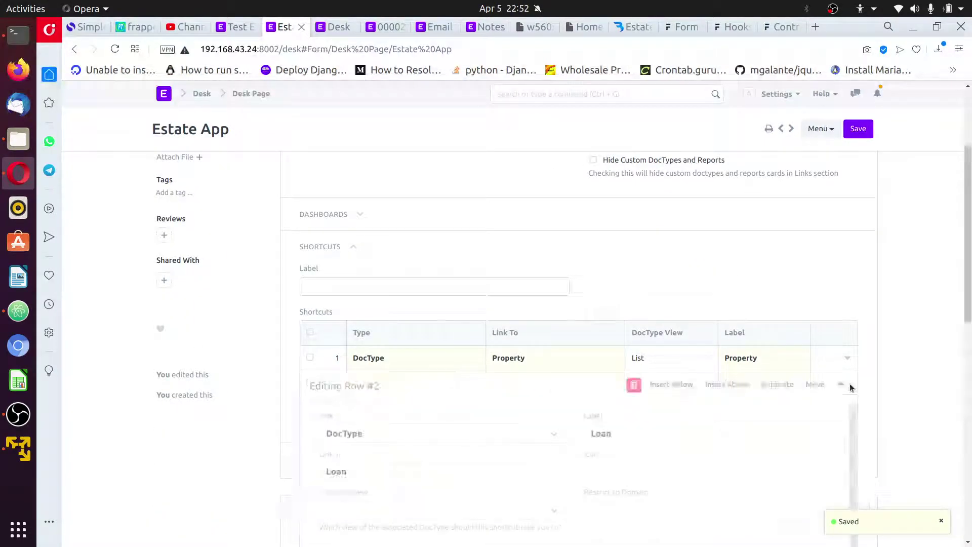
{"action": "left_click", "coordinate": [429, 236]}
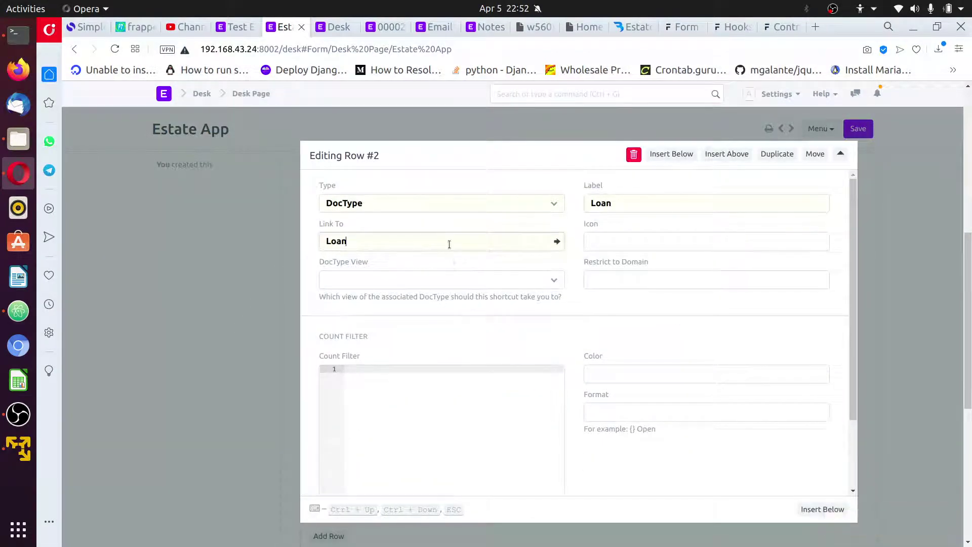
{"action": "double_click", "coordinate": [449, 244]}
{"action": "type", "text": "Property"}
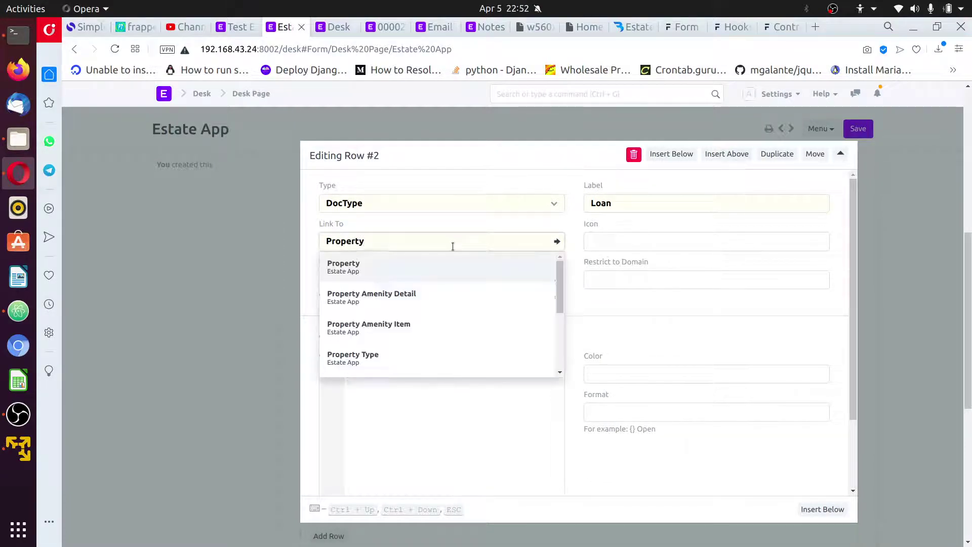
{"action": "left_click", "coordinate": [392, 359]}
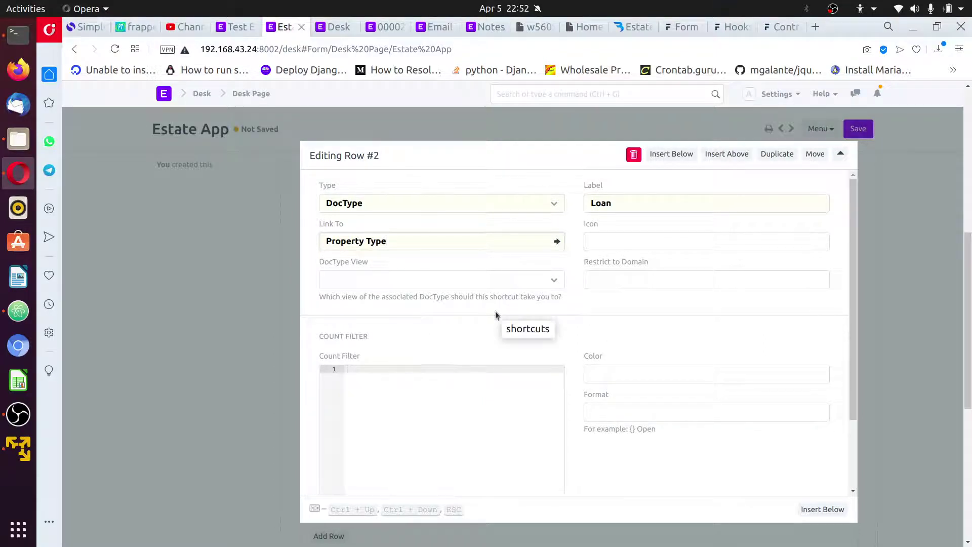
{"action": "left_click", "coordinate": [496, 246]}
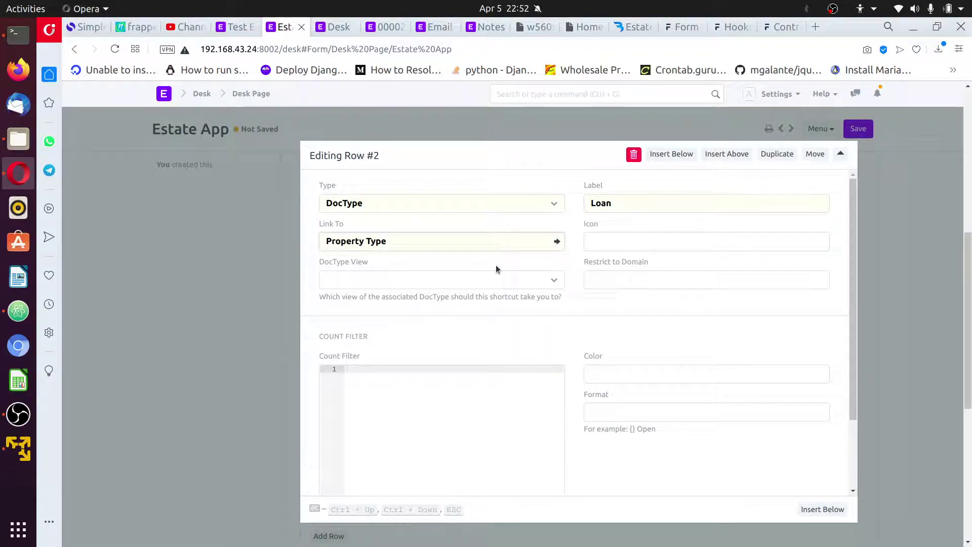
{"action": "left_click", "coordinate": [501, 281]}
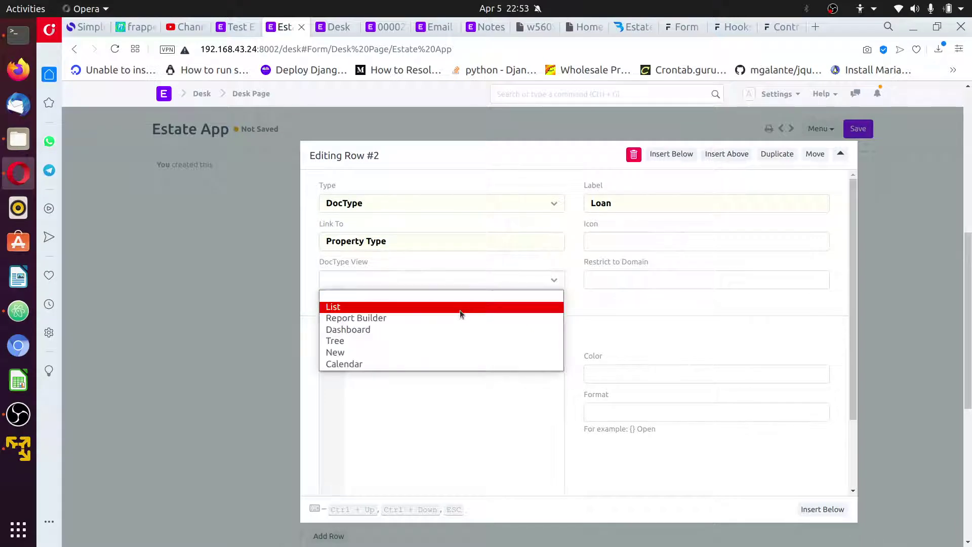
{"action": "left_click", "coordinate": [460, 311]}
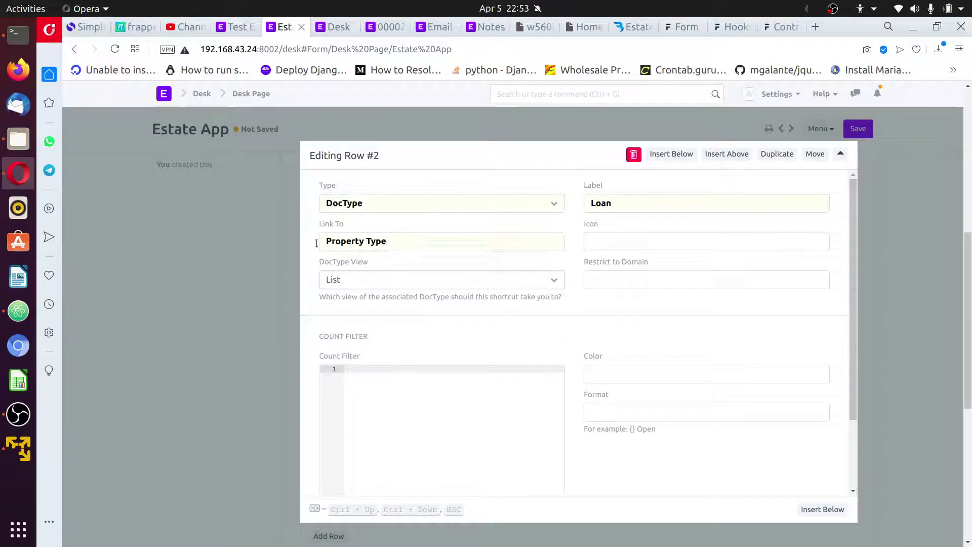
- Set the second shortcut's label to Property Type and re-expand the shortcuts section
{"action": "key", "text": "ctrl+a"}
{"action": "key", "text": "ctrl+c"}
{"action": "left_click", "coordinate": [631, 203]}
{"action": "key", "text": "ctrl+a"}
{"action": "key", "text": "ctrl+v"}
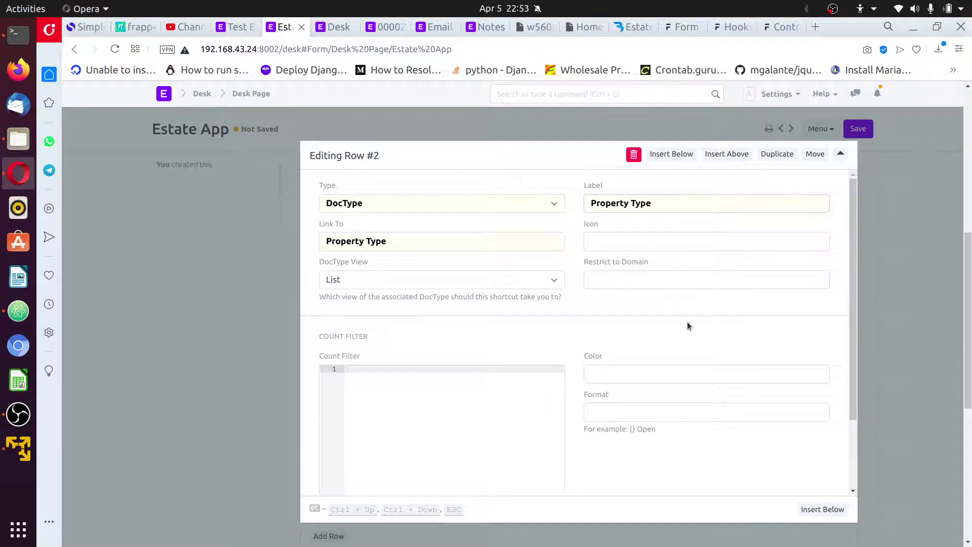
{"action": "left_click", "coordinate": [861, 130]}
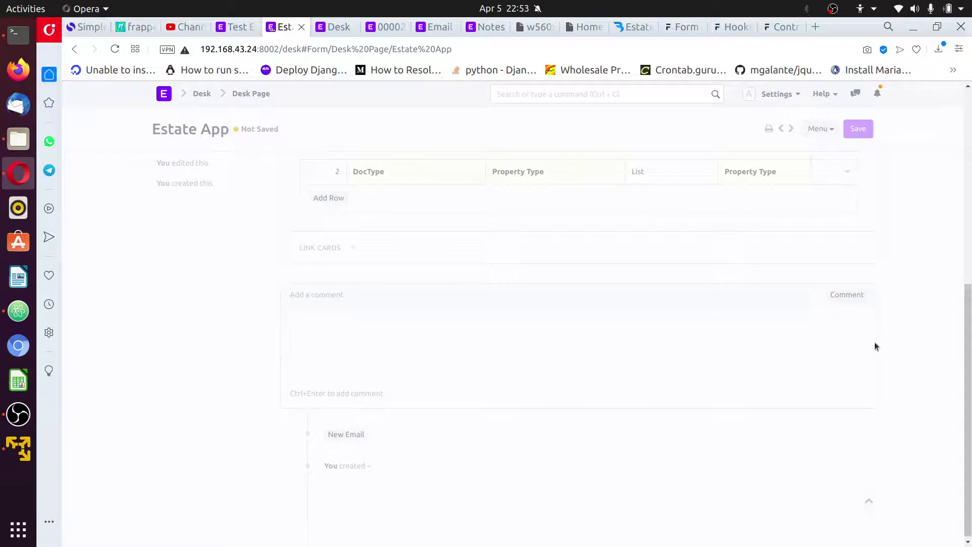
{"action": "scroll", "coordinate": [610, 352], "scroll_direction": "up", "scroll_amount": 2}
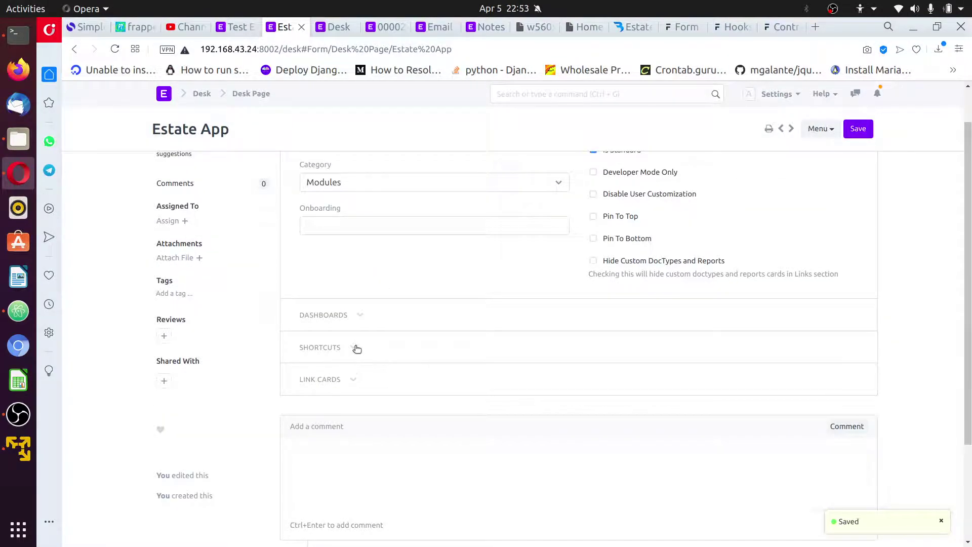
{"action": "left_click", "coordinate": [356, 348]}
{"action": "scroll", "coordinate": [356, 348], "scroll_direction": "down", "scroll_amount": 2}
- Add a new shortcut row linking to the Agent doctype in List view, labelled Agents, and save
{"action": "left_click", "coordinate": [329, 342]}
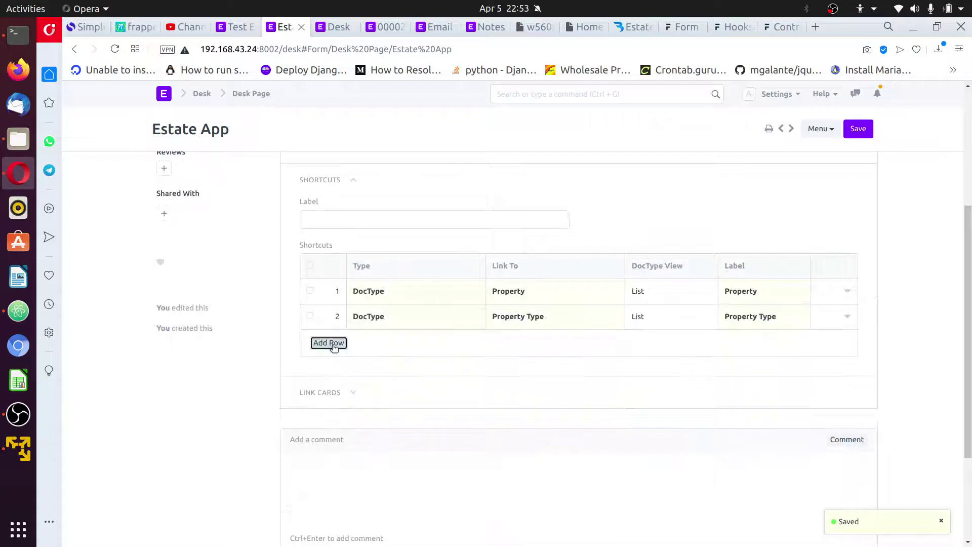
{"action": "left_click", "coordinate": [427, 316]}
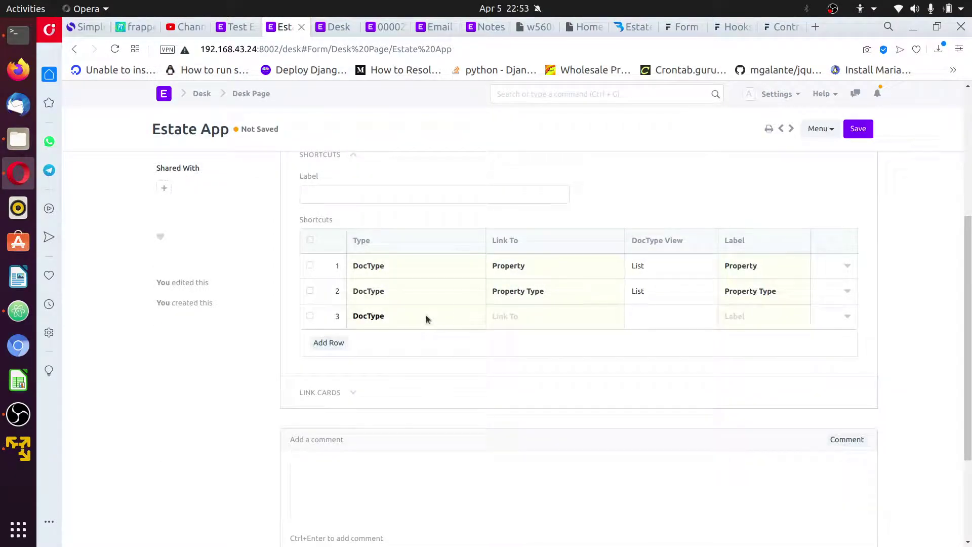
{"action": "left_click", "coordinate": [542, 312]}
{"action": "type", "text": "Agent"}
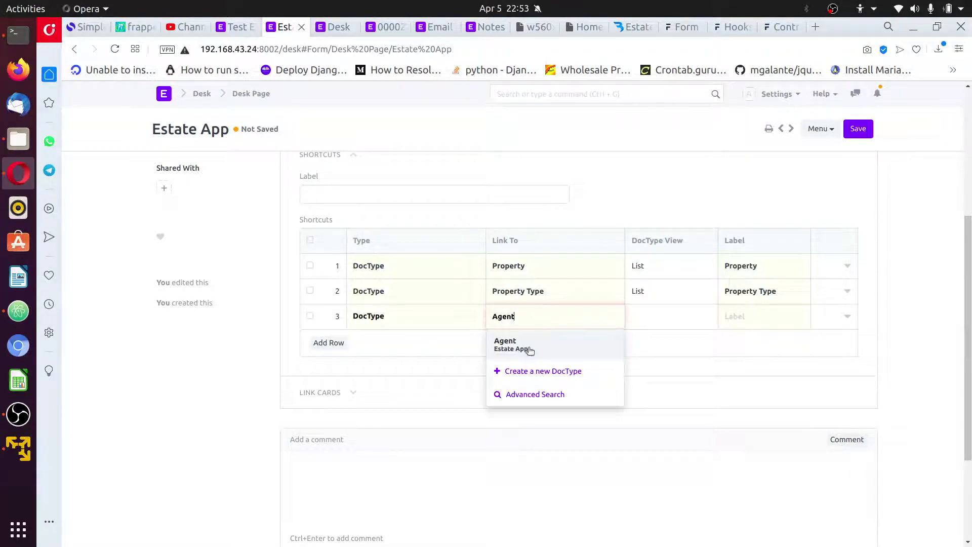
{"action": "left_click", "coordinate": [529, 356]}
{"action": "left_click", "coordinate": [642, 319]}
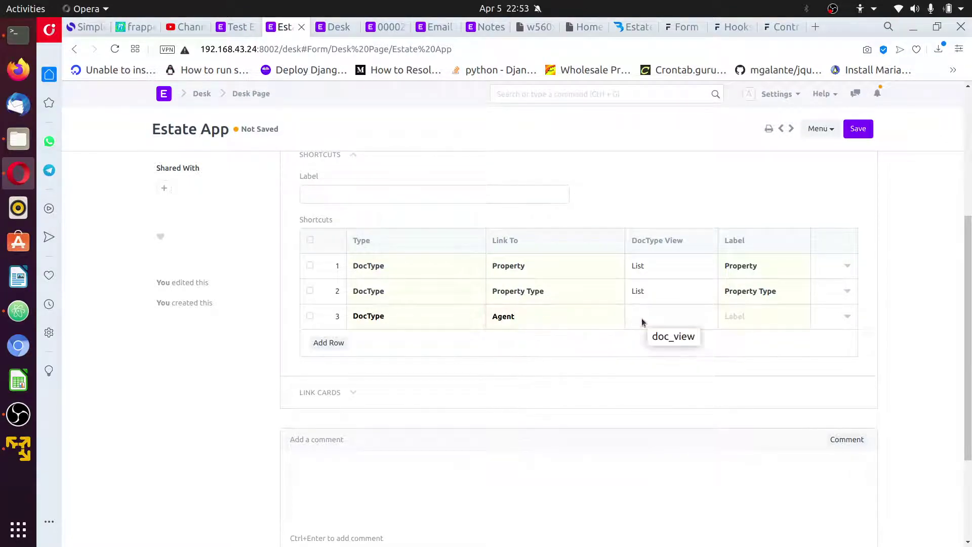
{"action": "left_click", "coordinate": [642, 318]}
{"action": "left_click", "coordinate": [656, 343]}
{"action": "type", "text": "Agents"}
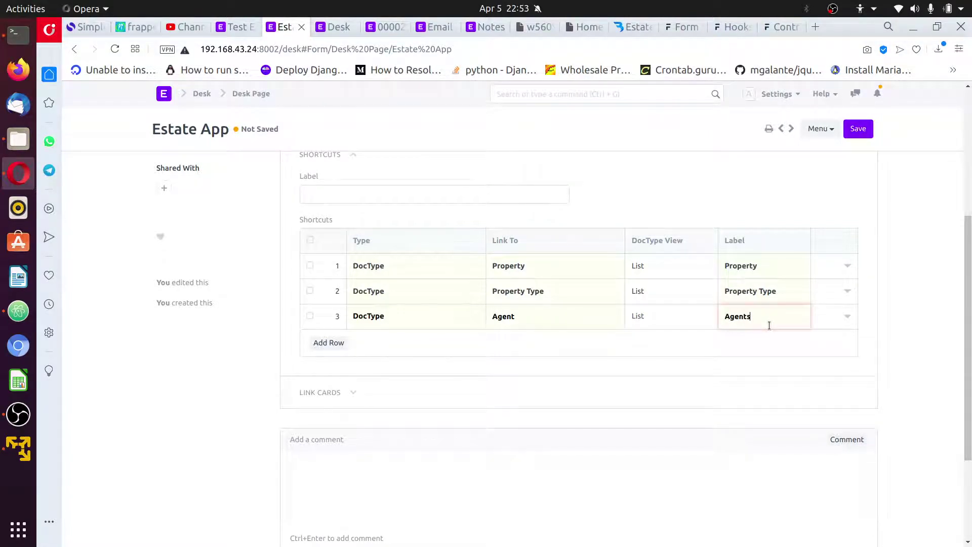
{"action": "left_click", "coordinate": [915, 216]}
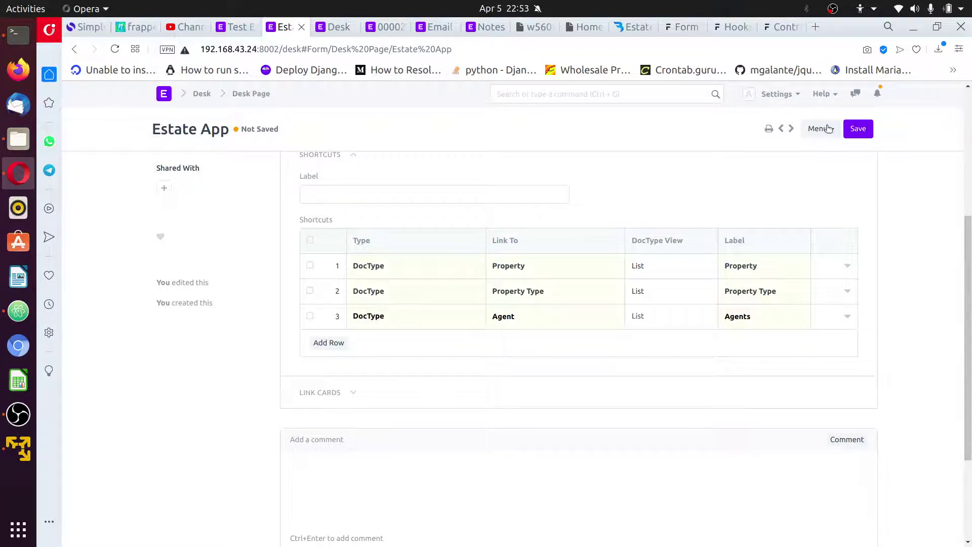
{"action": "left_click", "coordinate": [866, 129]}
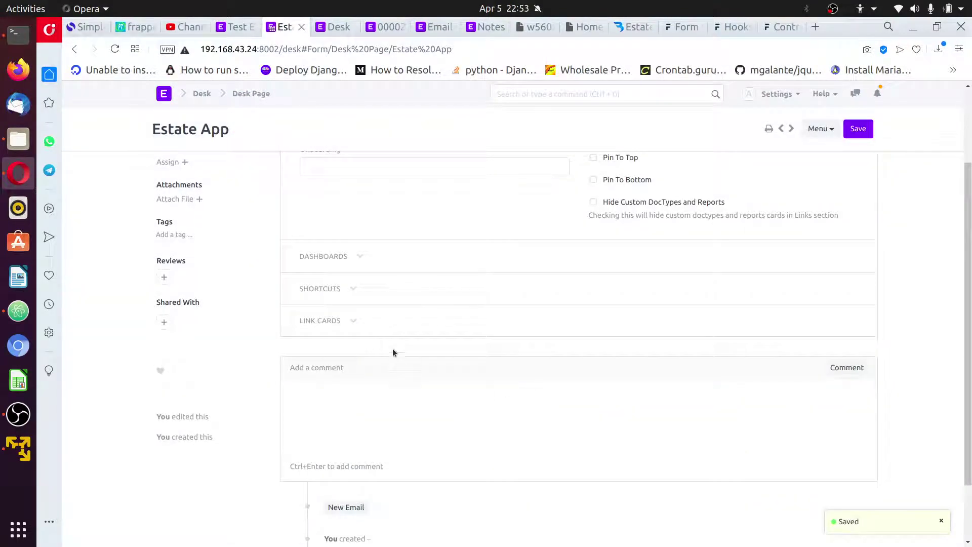
- Check the Estate App workspace in the other tab, then delete all link card rows
{"action": "left_click", "coordinate": [357, 322]}
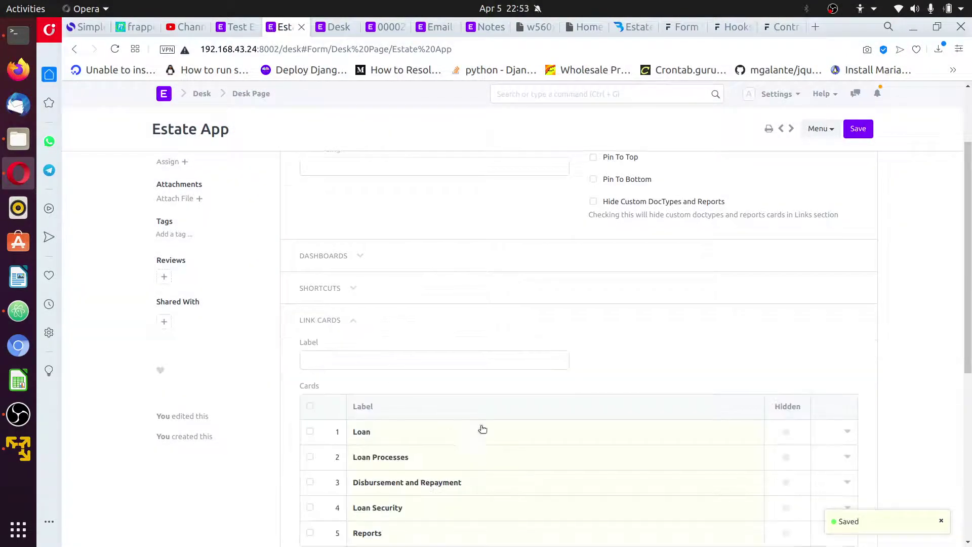
{"action": "scroll", "coordinate": [460, 420], "scroll_direction": "down", "scroll_amount": 2}
{"action": "left_click", "coordinate": [334, 27]}
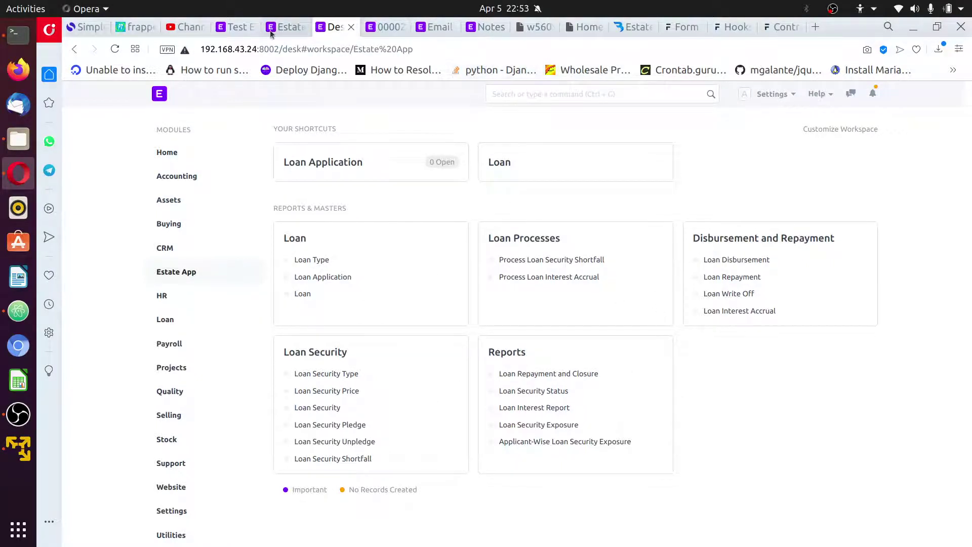
{"action": "left_click", "coordinate": [289, 27]}
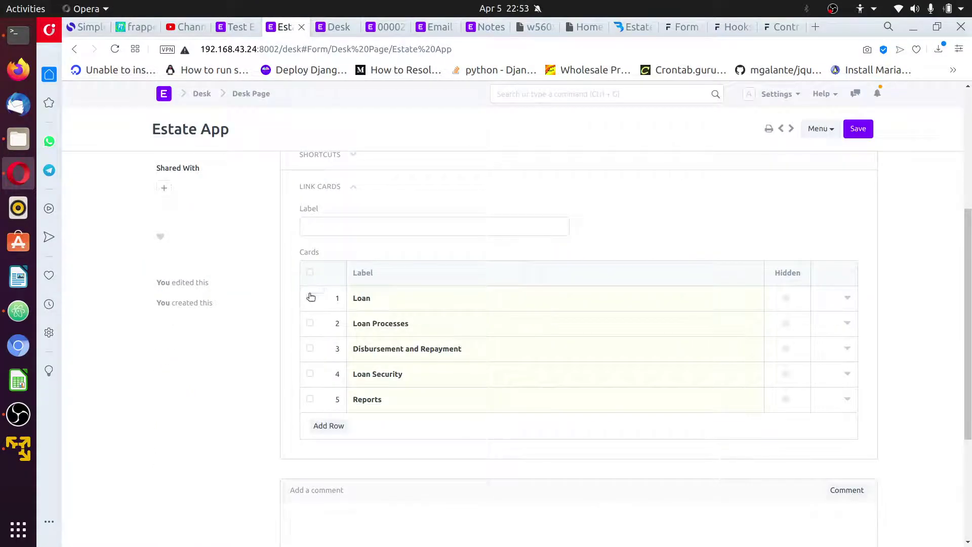
{"action": "left_click", "coordinate": [310, 272]}
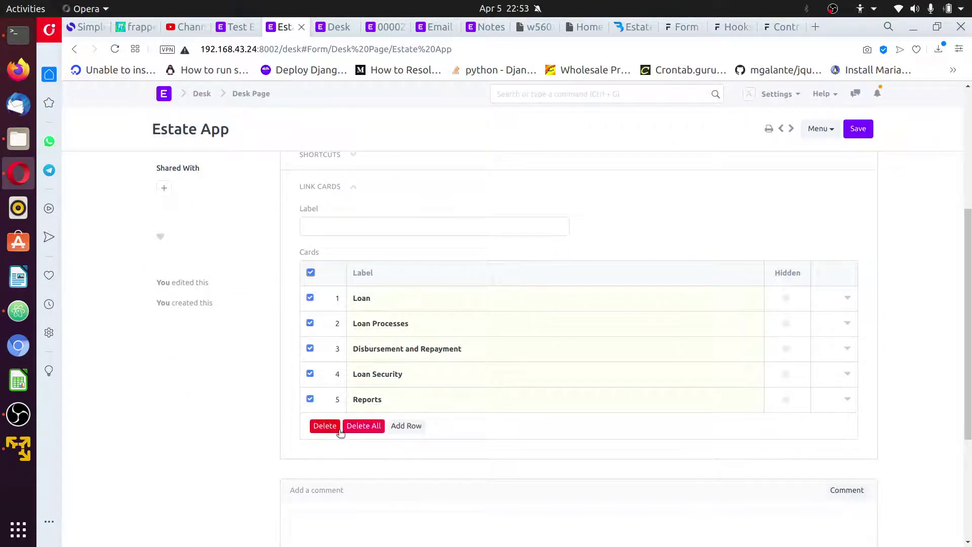
{"action": "left_click", "coordinate": [363, 425]}
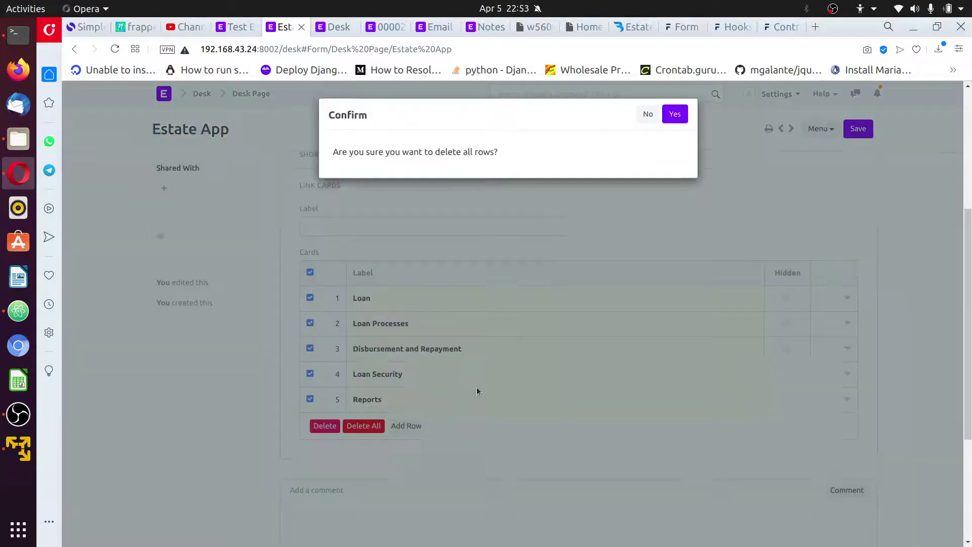
{"action": "left_click", "coordinate": [675, 113]}
{"action": "scroll", "coordinate": [563, 193], "scroll_direction": "up", "scroll_amount": 3}
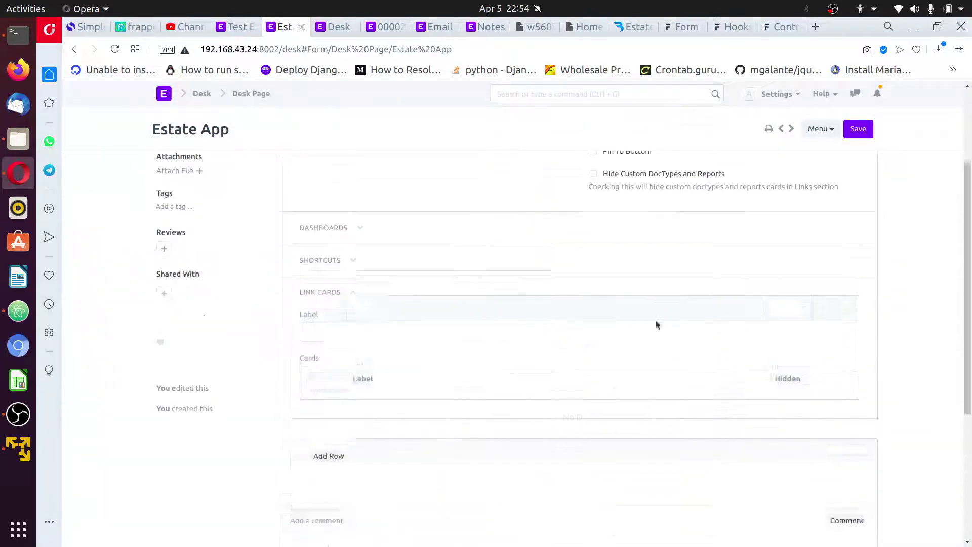
- Save the desk page with link cards emptied and switch to the Test Employee expense claim
{"action": "left_click", "coordinate": [866, 130]}
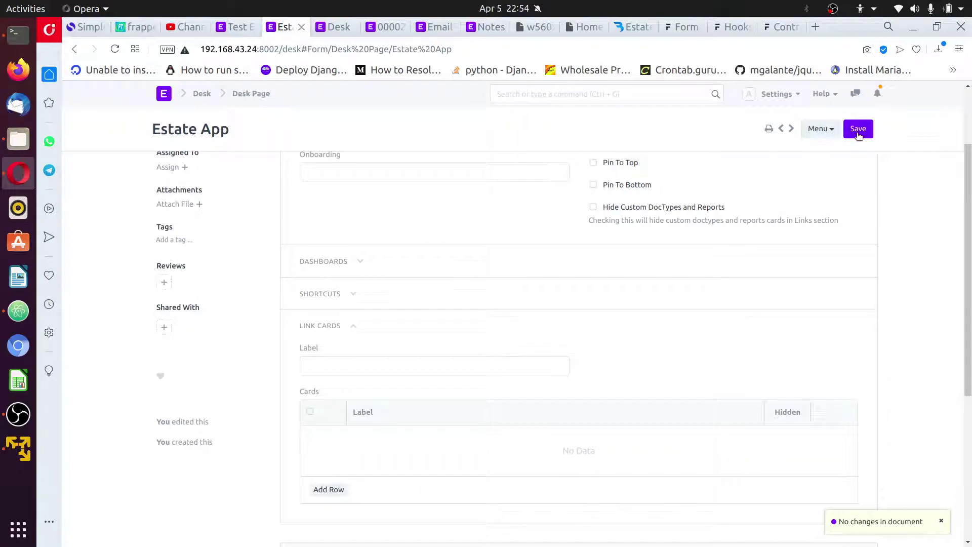
{"action": "left_click", "coordinate": [857, 129]}
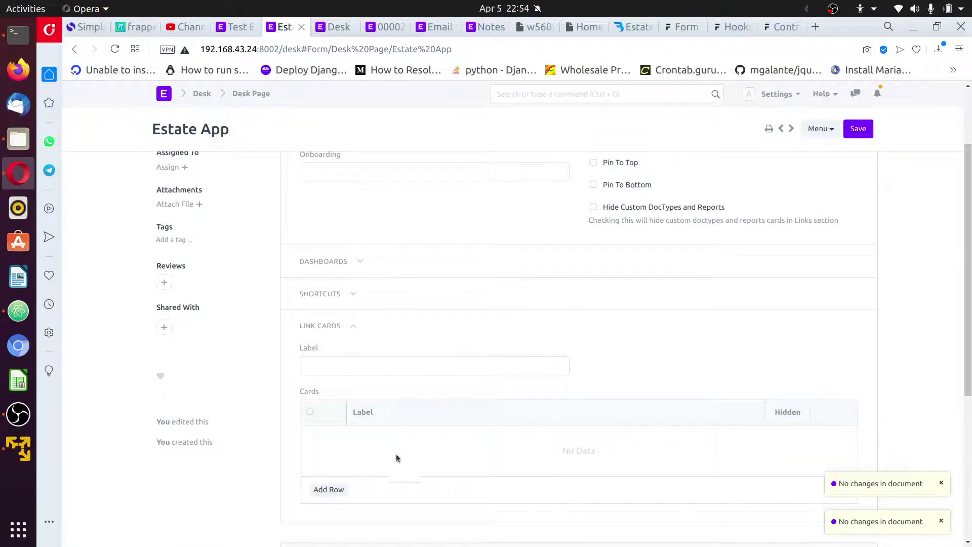
{"action": "left_click", "coordinate": [354, 326]}
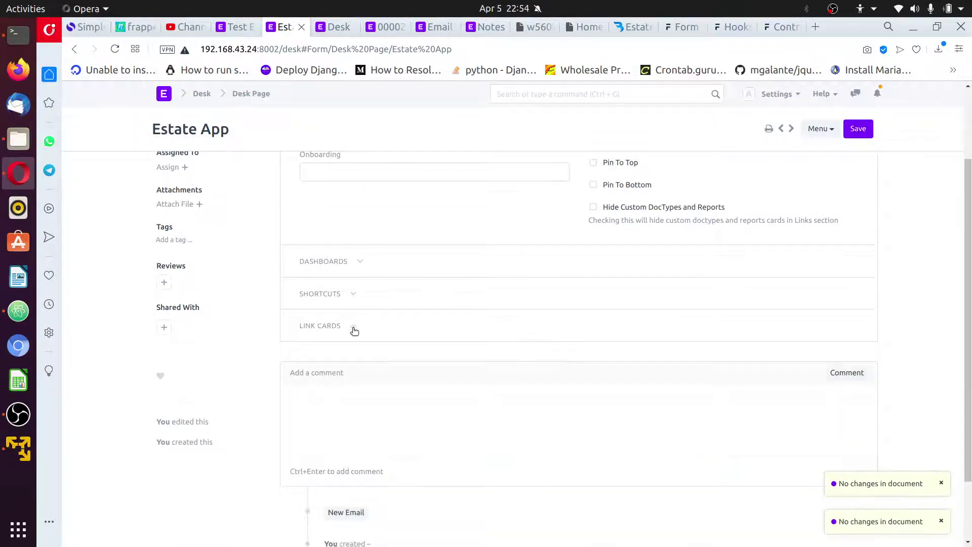
{"action": "left_click", "coordinate": [862, 129]}
{"action": "left_click", "coordinate": [246, 34]}
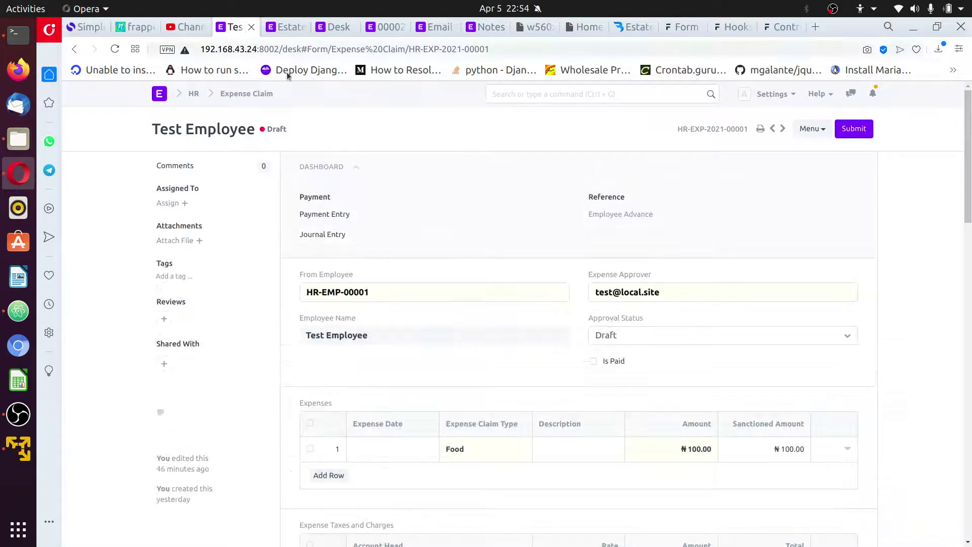
- Reload the Estate App workspace tab to show the Property, Property Type and Agents shortcuts
{"action": "left_click", "coordinate": [325, 31]}
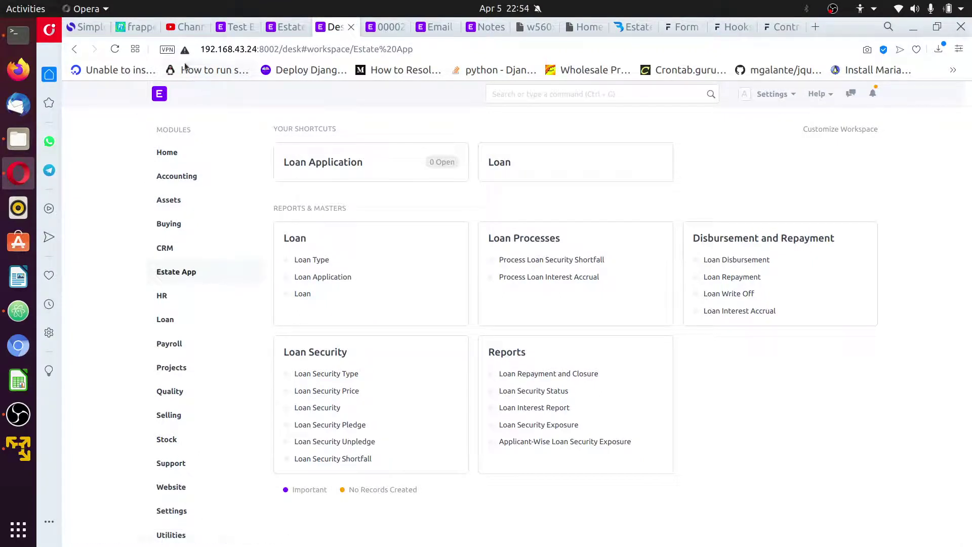
{"action": "left_click", "coordinate": [116, 49]}
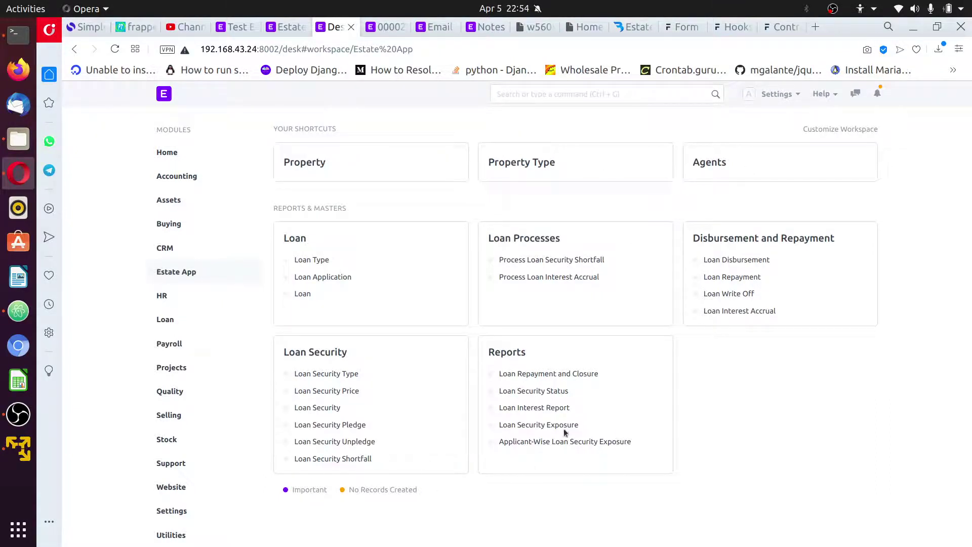
- Reload the Estate App desk page form and expand its link cards
{"action": "left_click", "coordinate": [281, 28]}
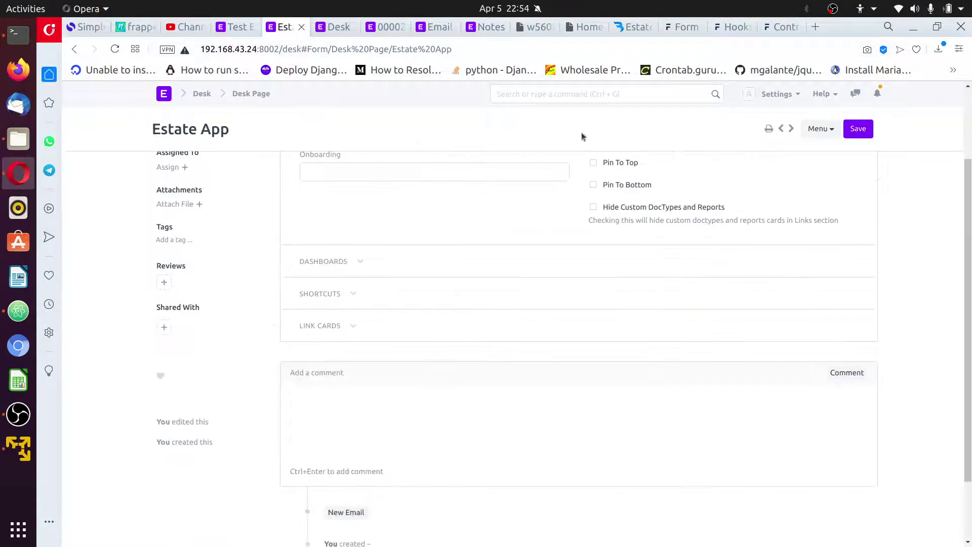
{"action": "scroll", "coordinate": [683, 236], "scroll_direction": "up", "scroll_amount": 1}
{"action": "scroll", "coordinate": [745, 225], "scroll_direction": "up", "scroll_amount": 2}
{"action": "left_click", "coordinate": [818, 128]}
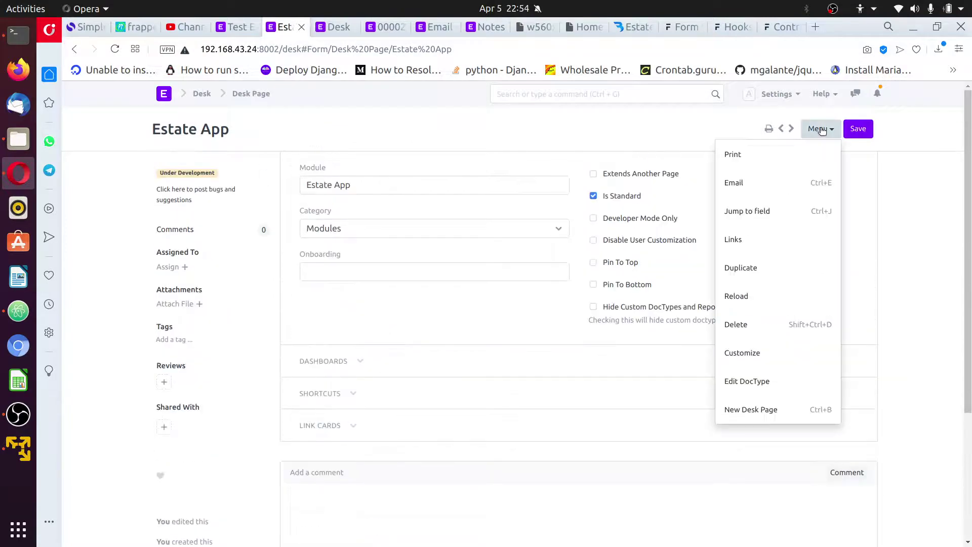
{"action": "left_click", "coordinate": [734, 304]}
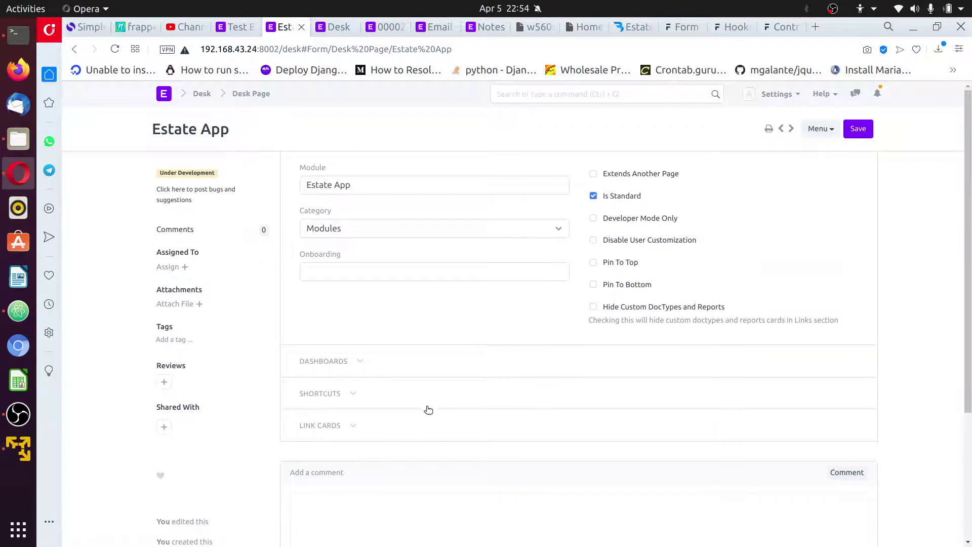
{"action": "scroll", "coordinate": [419, 384], "scroll_direction": "down", "scroll_amount": 2}
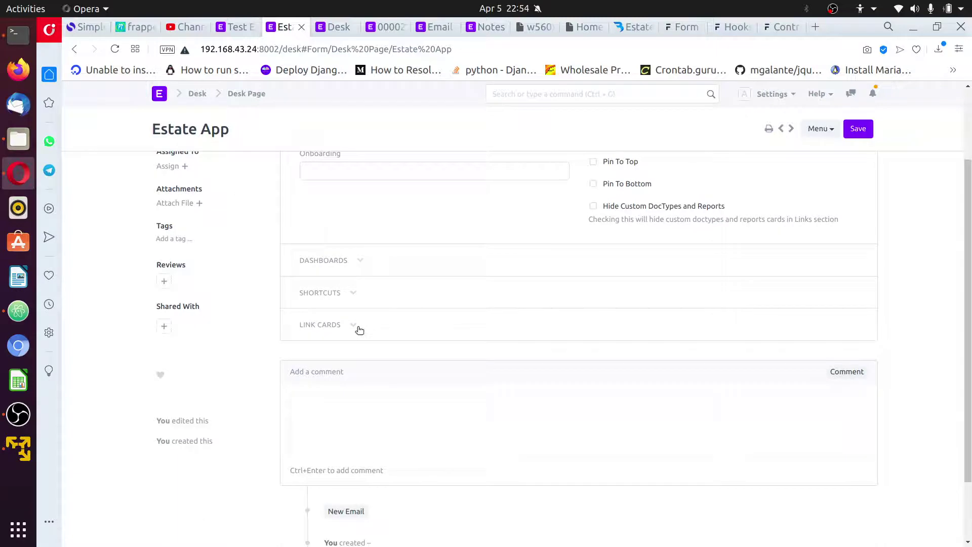
{"action": "left_click", "coordinate": [359, 331]}
{"action": "scroll", "coordinate": [371, 365], "scroll_direction": "down", "scroll_amount": 1}
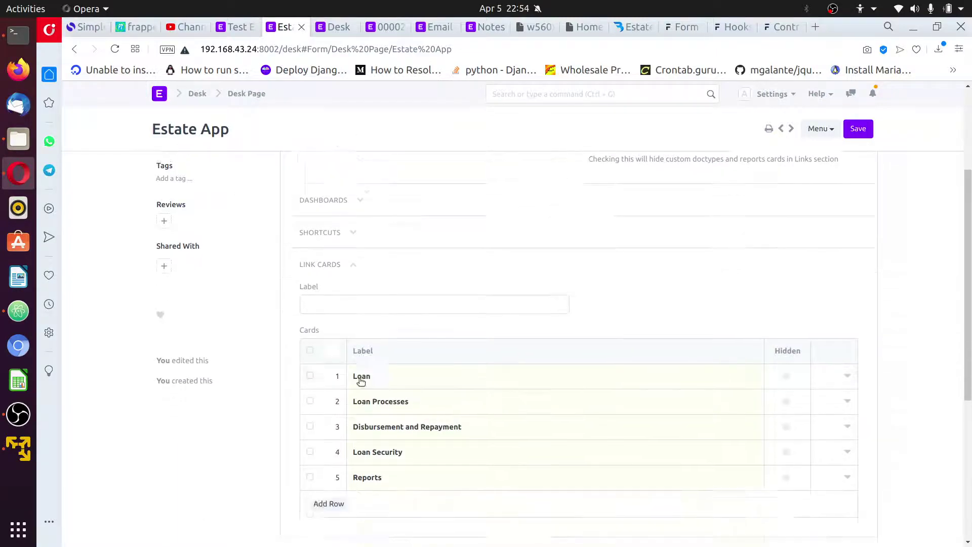
{"action": "scroll", "coordinate": [358, 380], "scroll_direction": "down", "scroll_amount": 1}
- Delete the Reports and Loan Security link cards and save the desk page
{"action": "left_click", "coordinate": [311, 437]}
{"action": "left_click", "coordinate": [324, 463]}
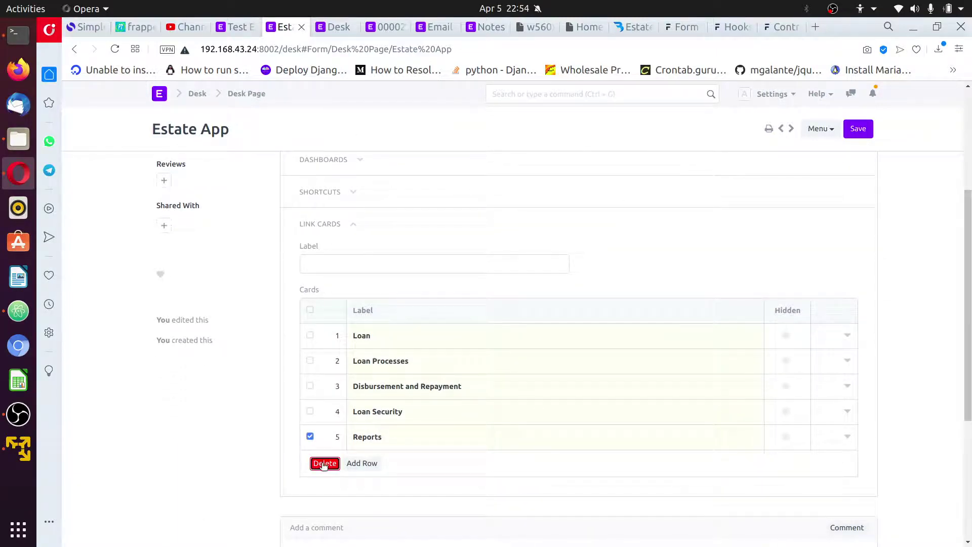
{"action": "left_click", "coordinate": [310, 436]}
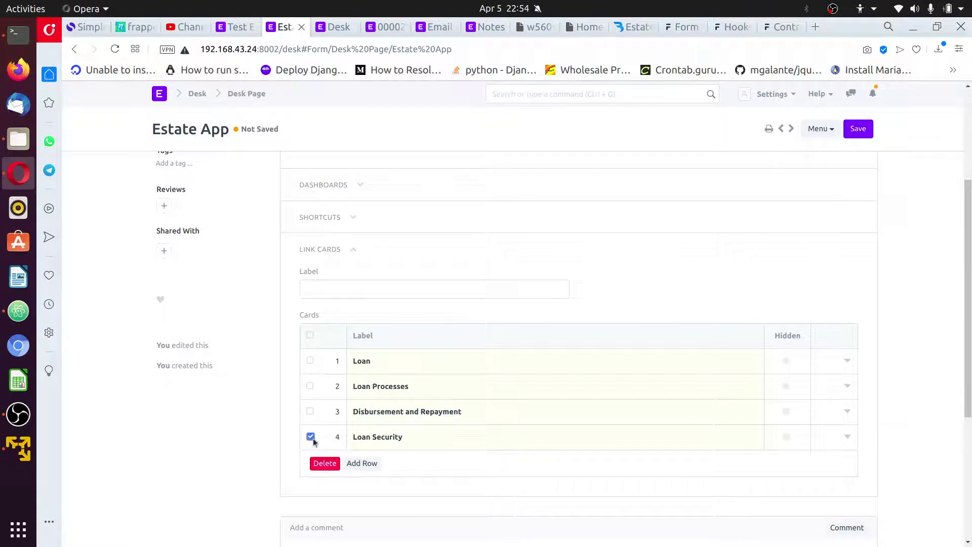
{"action": "left_click", "coordinate": [325, 463]}
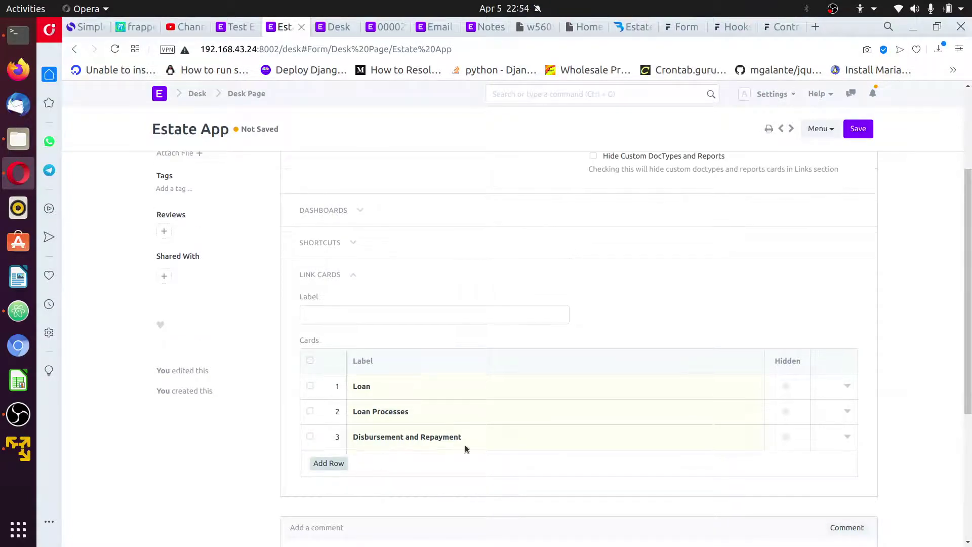
{"action": "left_click", "coordinate": [863, 131]}
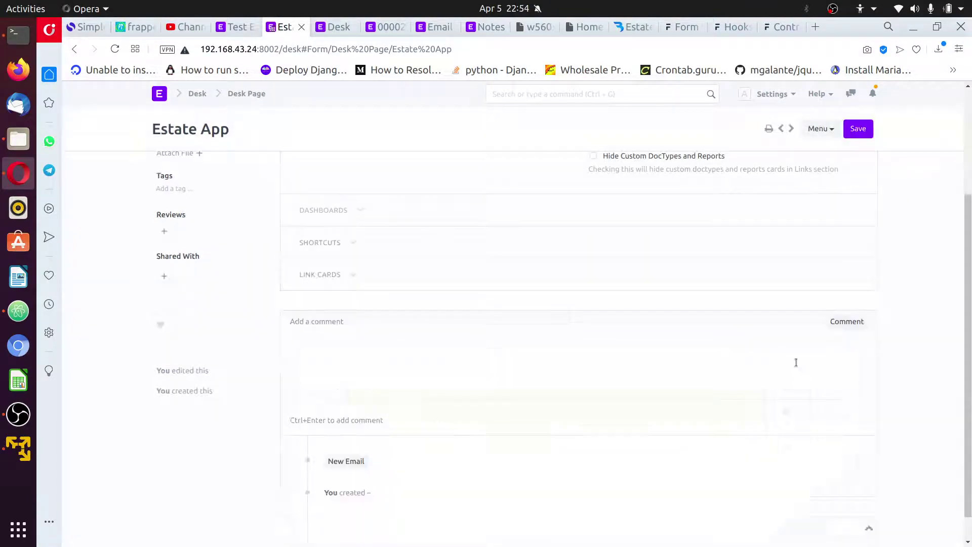
- Delete the Loan, Loan Processes, and Disbursement and Repayment cards, then save
{"action": "left_click", "coordinate": [350, 278]}
{"action": "left_click", "coordinate": [309, 386]}
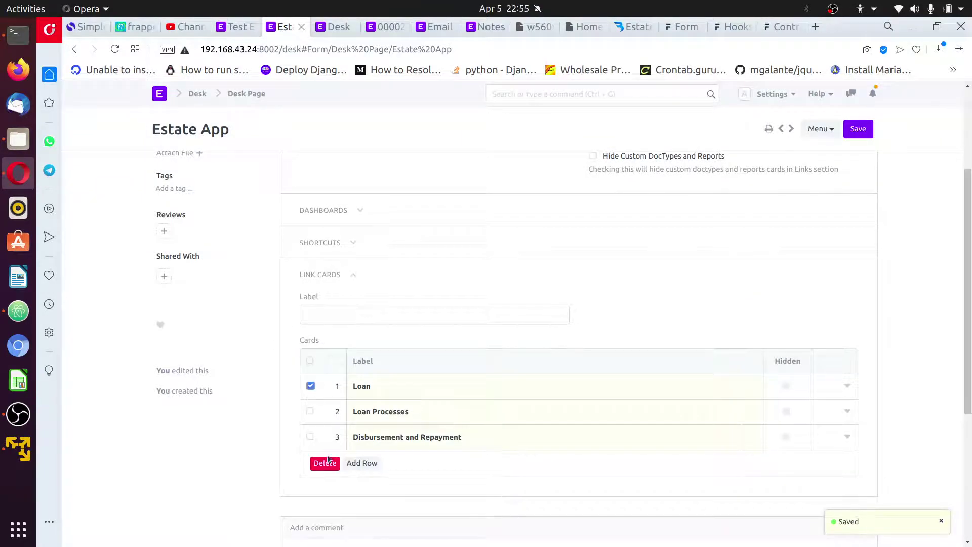
{"action": "left_click", "coordinate": [322, 464]}
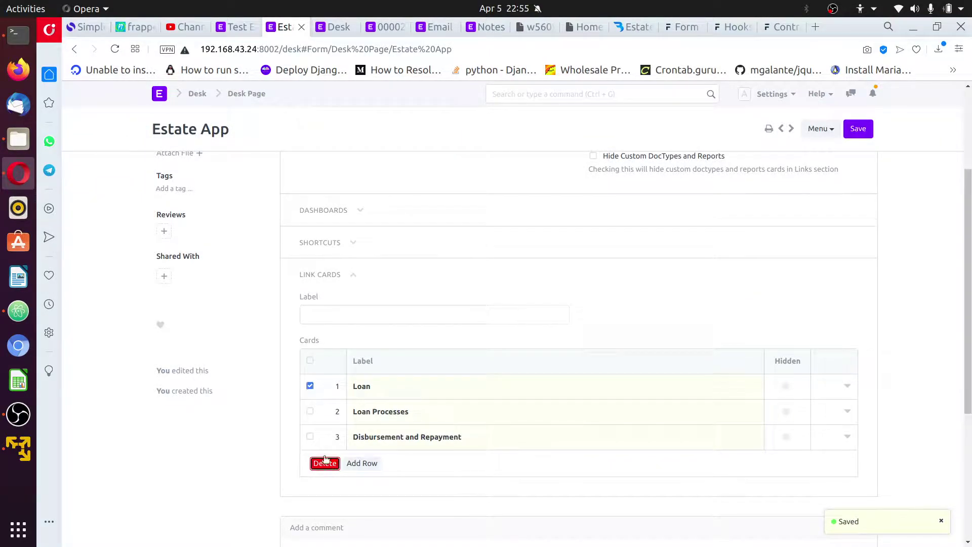
{"action": "left_click", "coordinate": [311, 411]}
{"action": "left_click", "coordinate": [325, 463]}
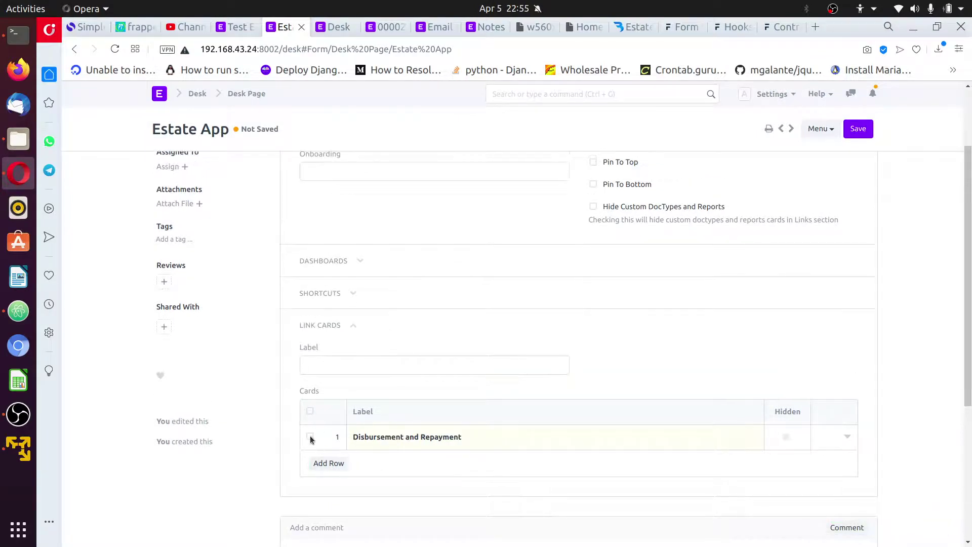
{"action": "left_click", "coordinate": [311, 438]}
{"action": "left_click", "coordinate": [322, 462]}
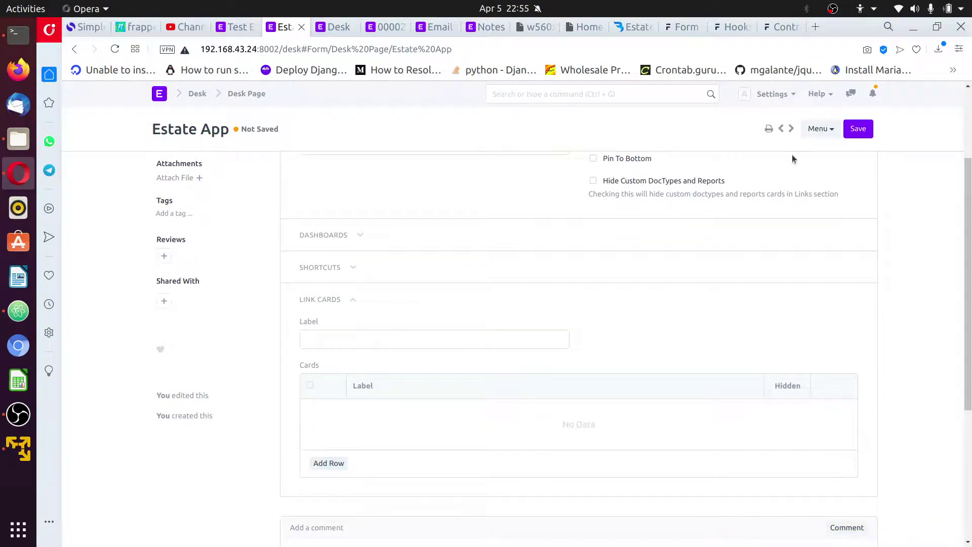
{"action": "left_click", "coordinate": [857, 131]}
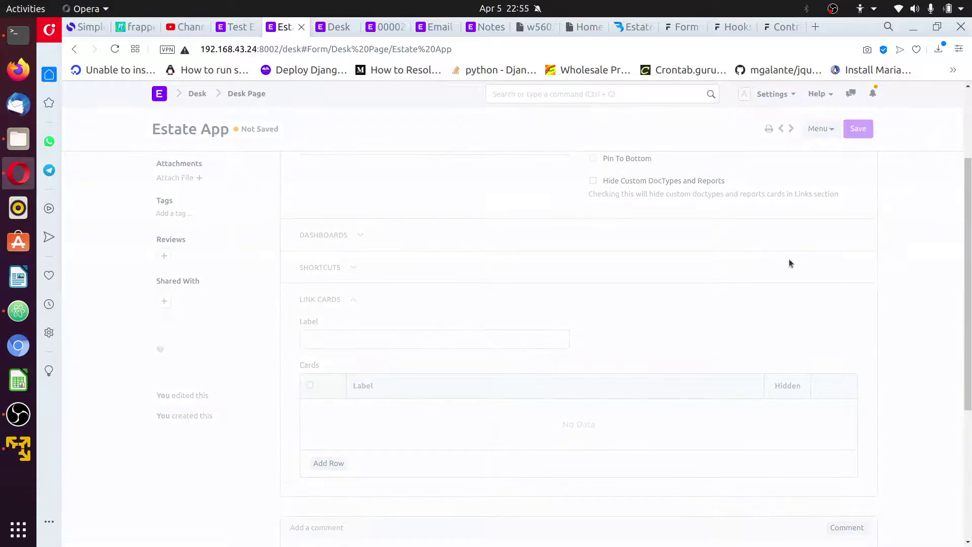
- Reload the Estate App workspace so it shows just Property, Property Type and Agents
{"action": "left_click", "coordinate": [334, 27]}
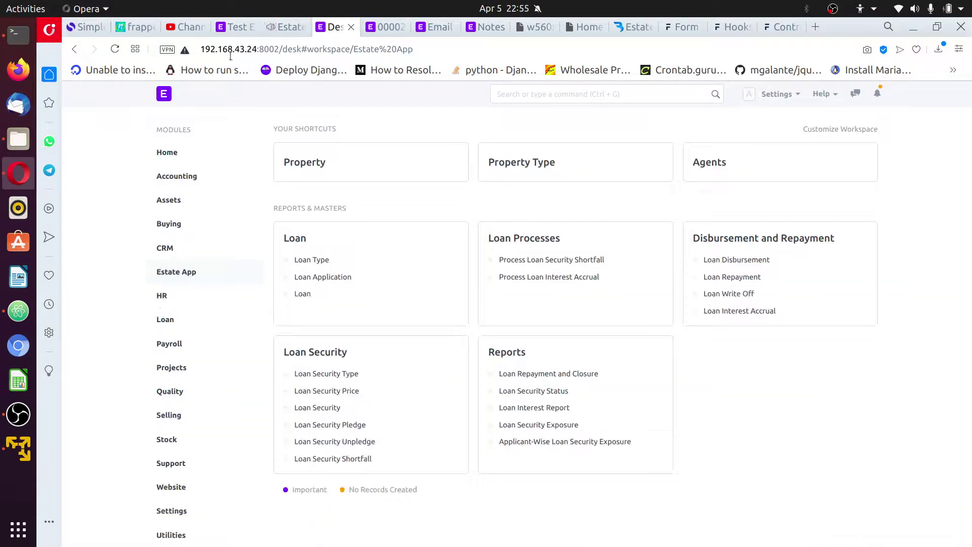
{"action": "left_click", "coordinate": [541, 276]}
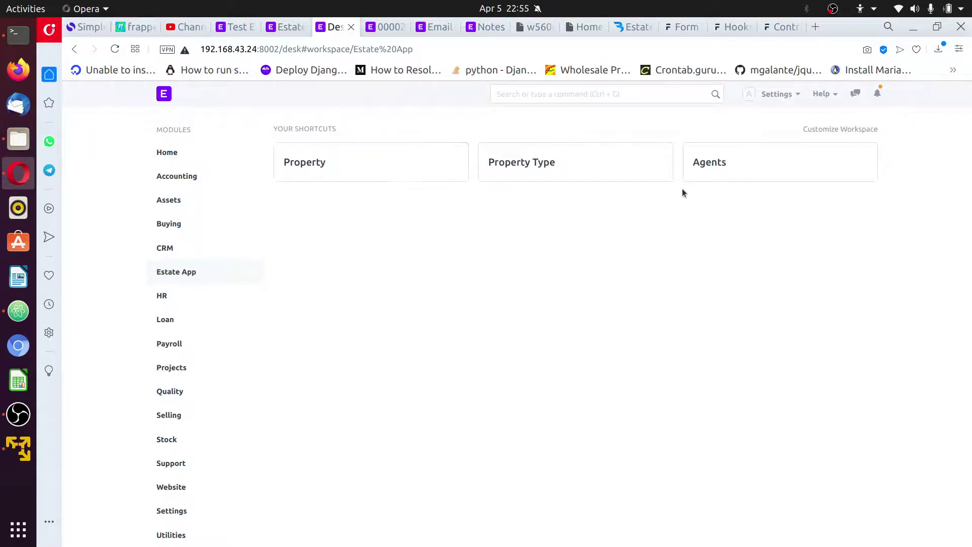
{"action": "double_click", "coordinate": [728, 168]}
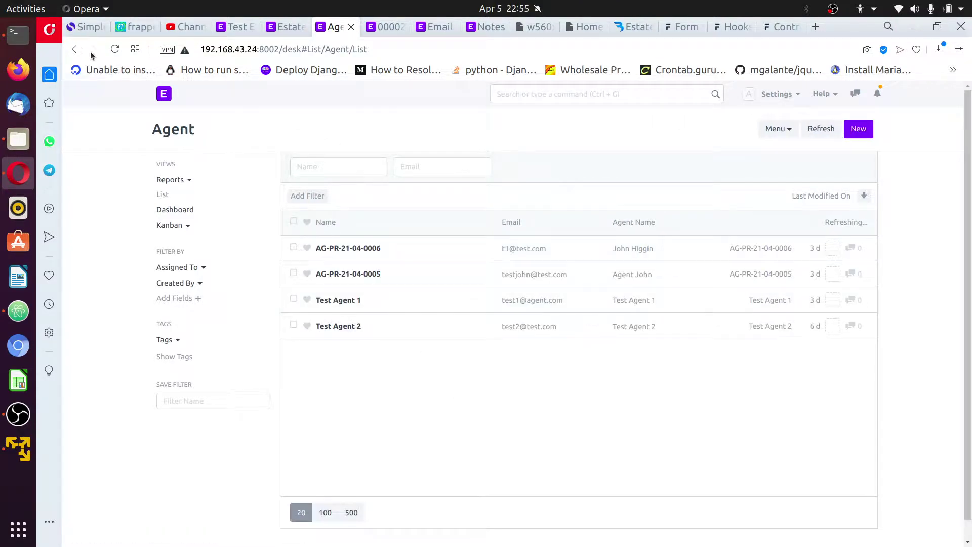
{"action": "left_click", "coordinate": [75, 49]}
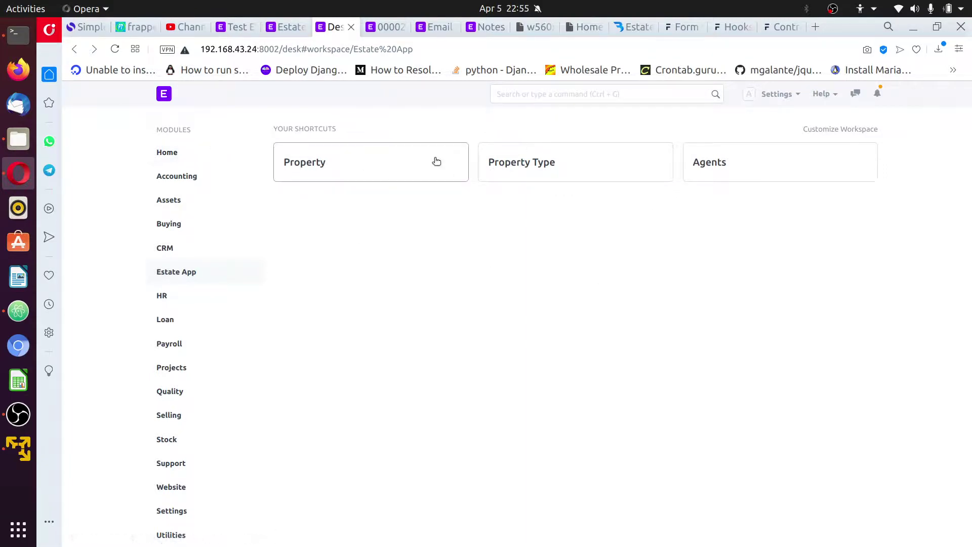
{"action": "left_click", "coordinate": [520, 166]}
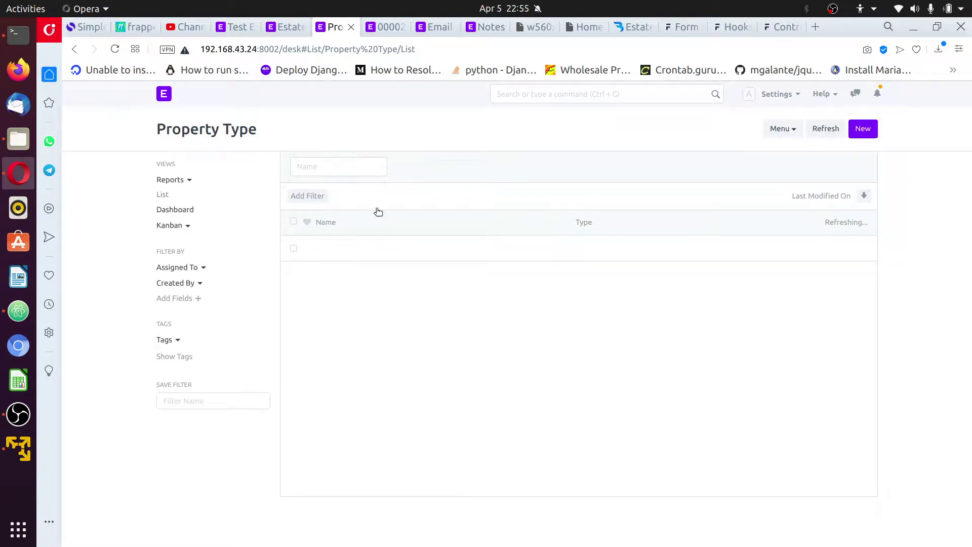
{"action": "left_click", "coordinate": [75, 48]}
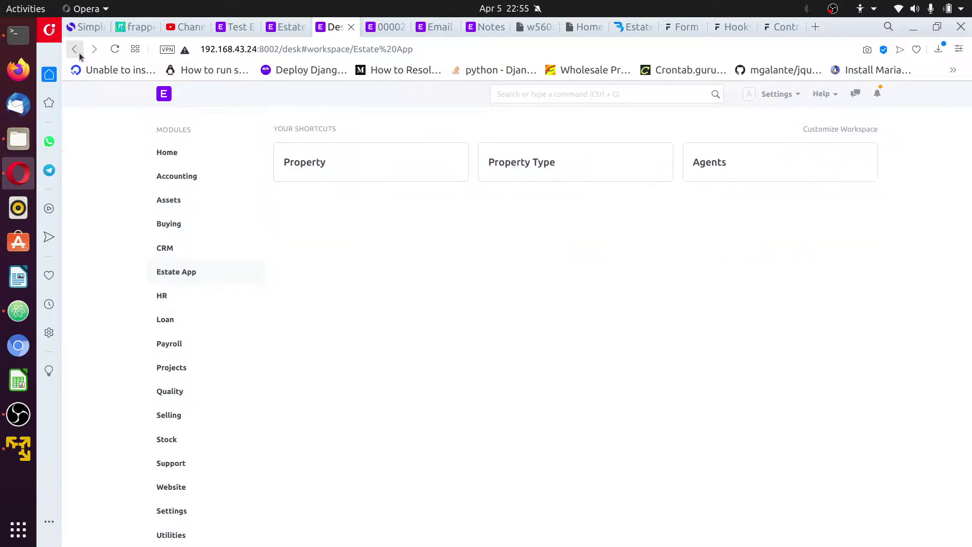
{"action": "left_click", "coordinate": [318, 172]}
{"action": "left_click", "coordinate": [18, 310]}
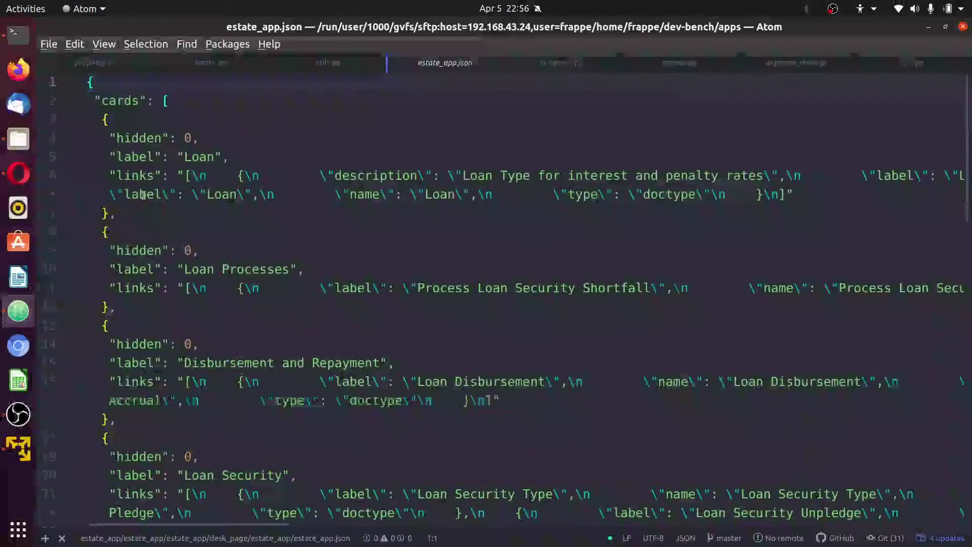
{"action": "left_click", "coordinate": [492, 62]}
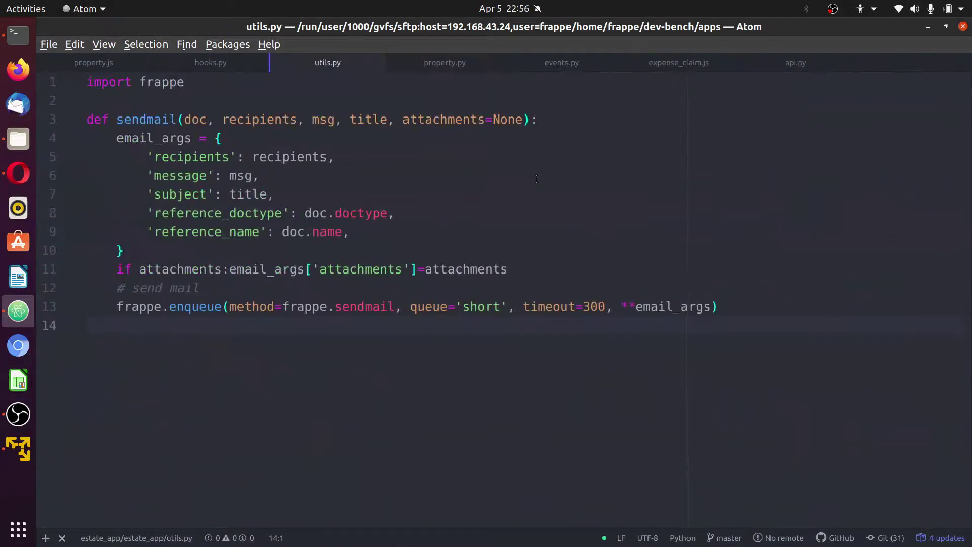
{"action": "key", "text": "ctrl+backslash"}
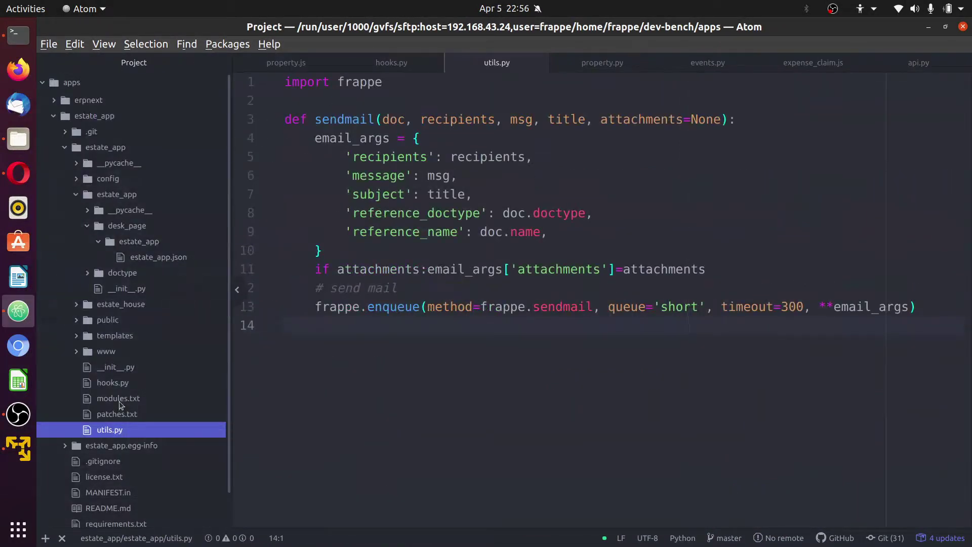
{"action": "left_click", "coordinate": [110, 242]}
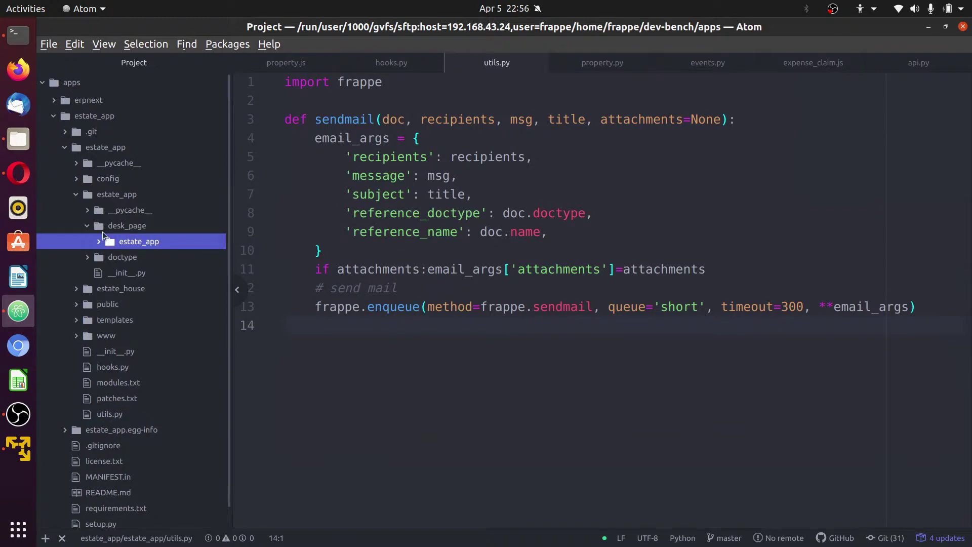
{"action": "double_click", "coordinate": [102, 231]}
{"action": "double_click", "coordinate": [108, 242]}
{"action": "left_click", "coordinate": [108, 242]}
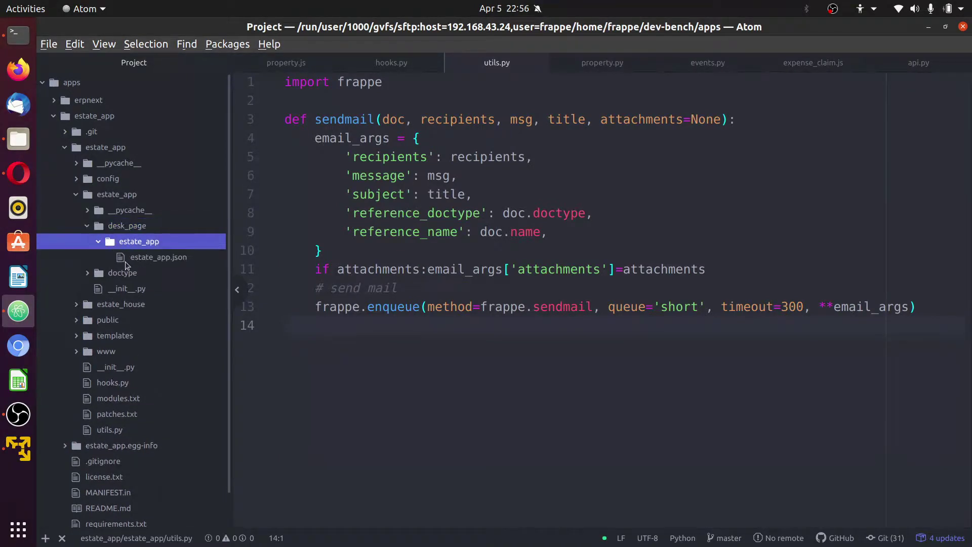
{"action": "left_click", "coordinate": [127, 262]}
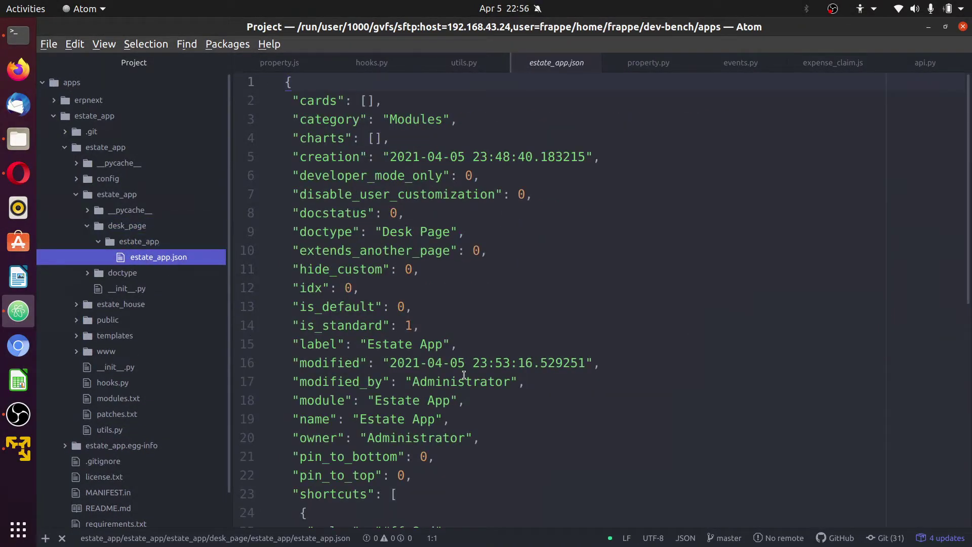
{"action": "scroll", "coordinate": [464, 375], "scroll_direction": "down", "scroll_amount": 5}
{"action": "scroll", "coordinate": [463, 374], "scroll_direction": "down", "scroll_amount": 2}
{"action": "scroll", "coordinate": [404, 417], "scroll_direction": "up", "scroll_amount": 5}
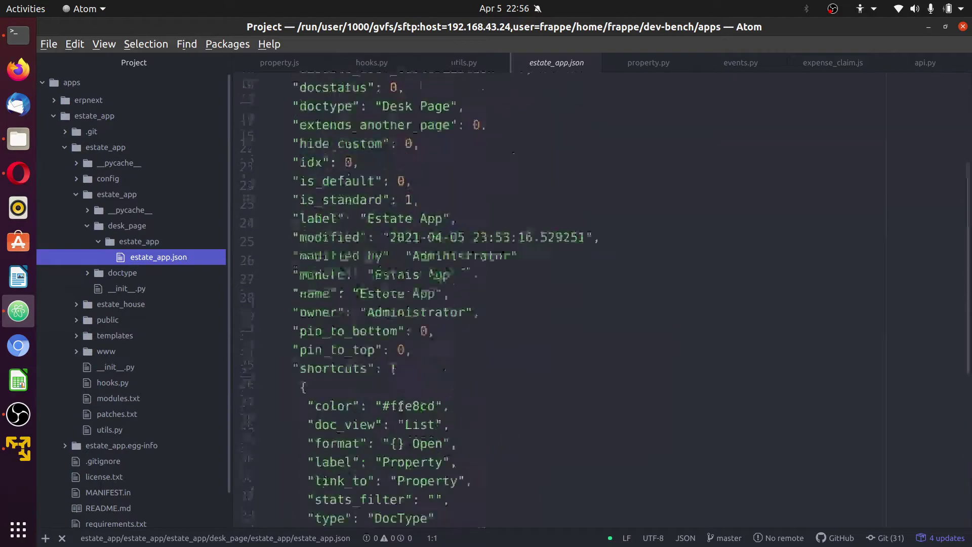
{"action": "scroll", "coordinate": [477, 194], "scroll_direction": "up", "scroll_amount": 3}
{"action": "scroll", "coordinate": [532, 337], "scroll_direction": "down", "scroll_amount": 4}
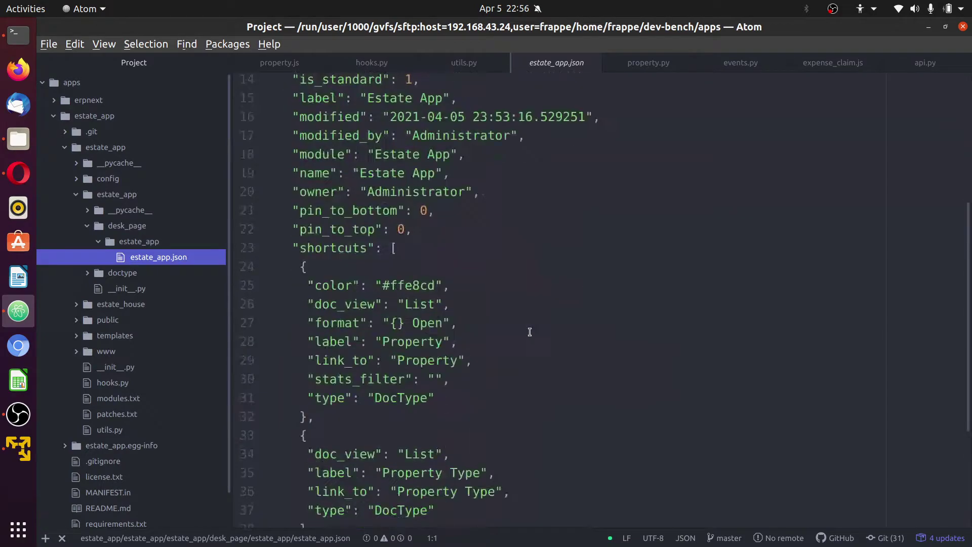
{"action": "scroll", "coordinate": [571, 134], "scroll_direction": "up", "scroll_amount": 4}
{"action": "scroll", "coordinate": [570, 134], "scroll_direction": "up", "scroll_amount": 1}
{"action": "left_click", "coordinate": [564, 61]}
{"action": "middle_click", "coordinate": [564, 65]}
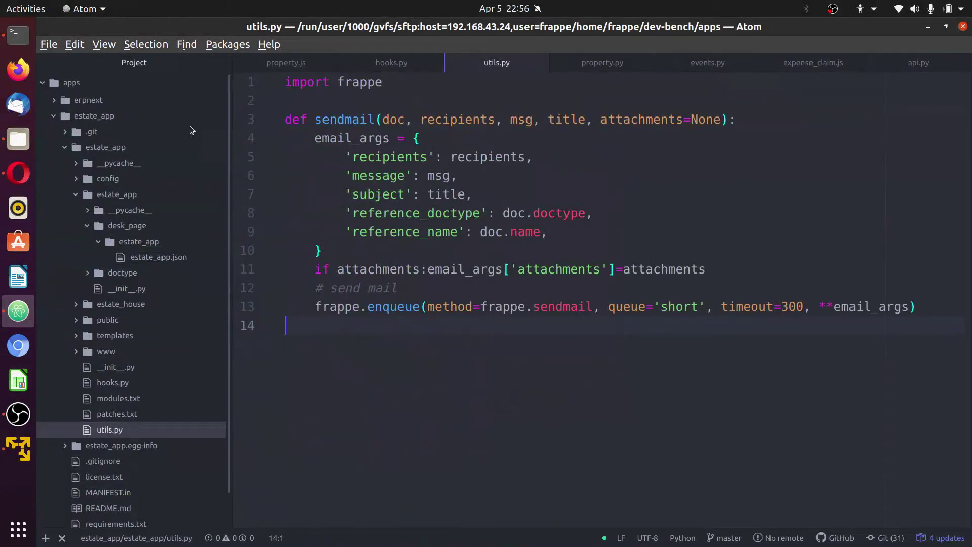
{"action": "left_click", "coordinate": [32, 167]}
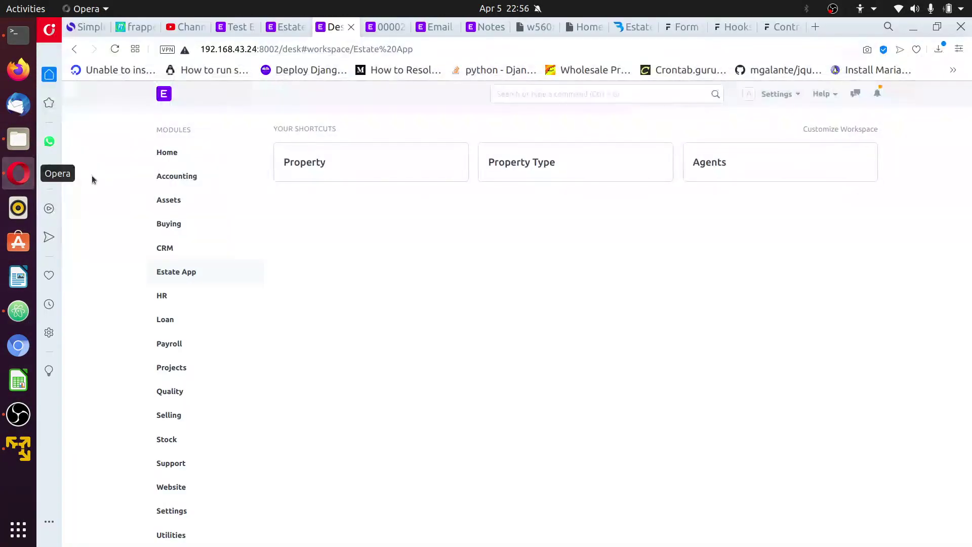